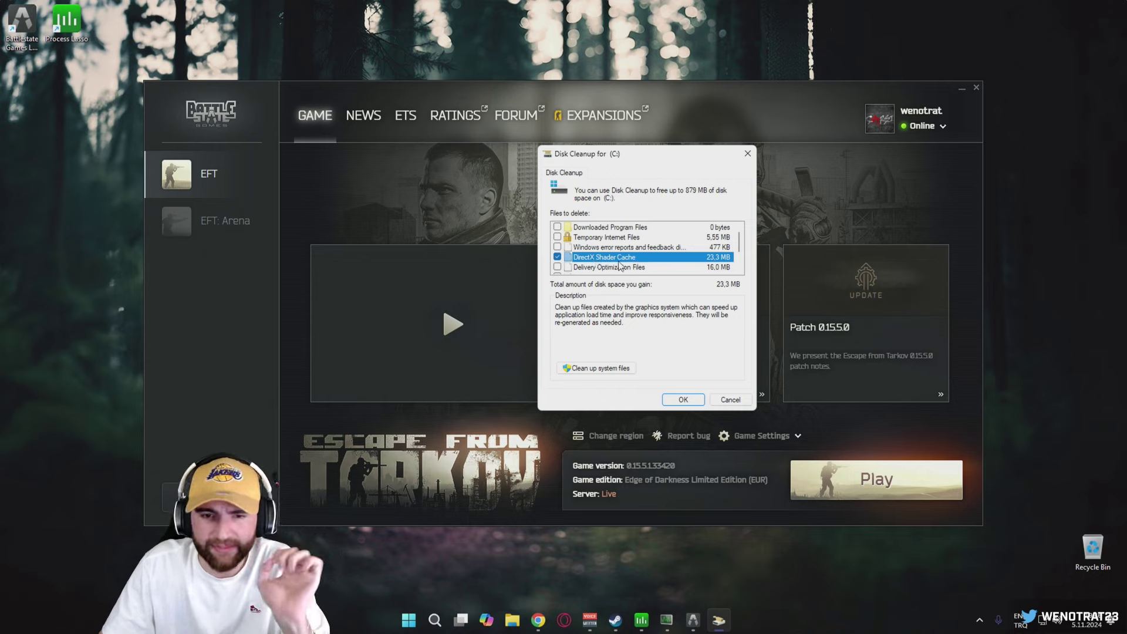
- Load the system-file cleanup for drive C:, review the DirectX Shader Cache entry among the deletable files, and close Disk Cleanup
{"action": "left_click", "coordinate": [604, 370]}
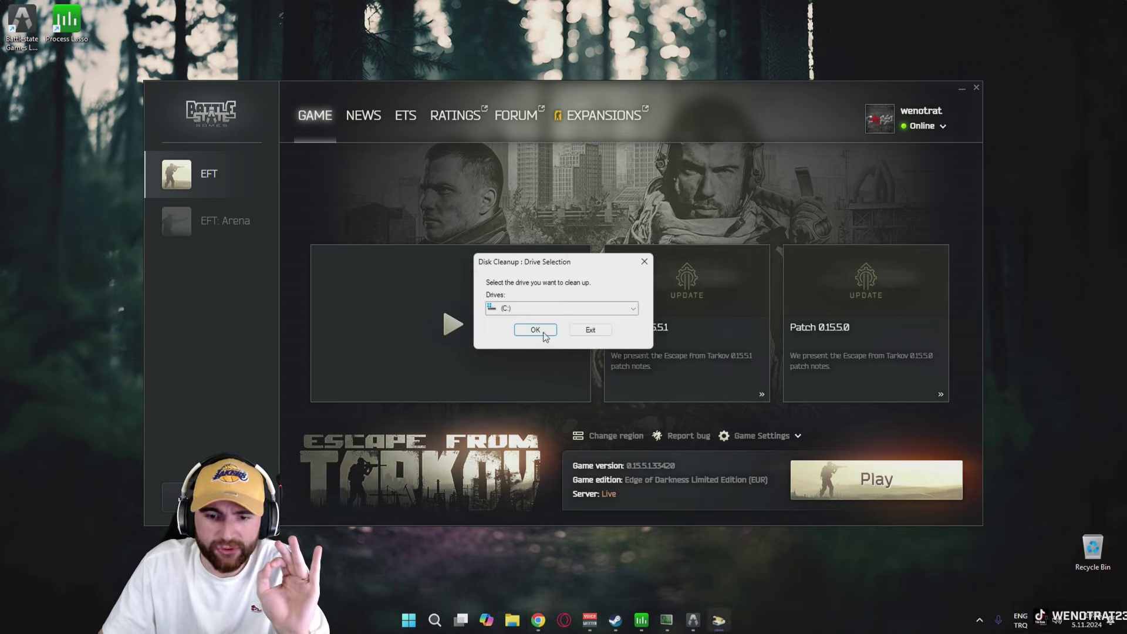
{"action": "left_click", "coordinate": [542, 331]}
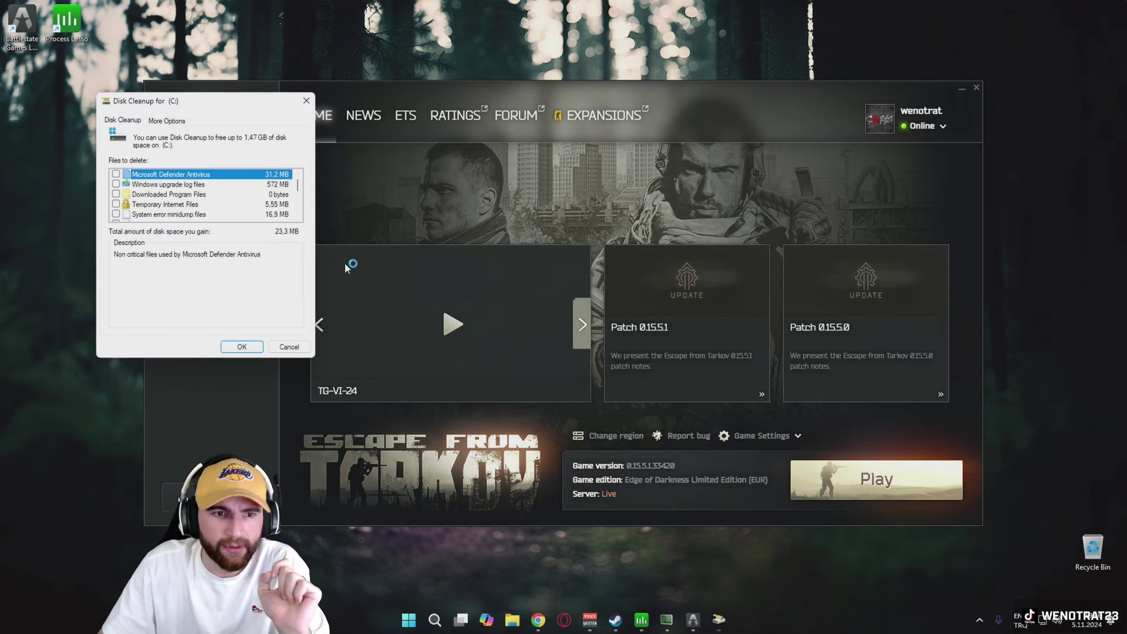
{"action": "left_click_drag", "start_coordinate": [208, 102], "coordinate": [629, 153]}
{"action": "scroll", "coordinate": [642, 252], "scroll_direction": "down", "scroll_amount": 1}
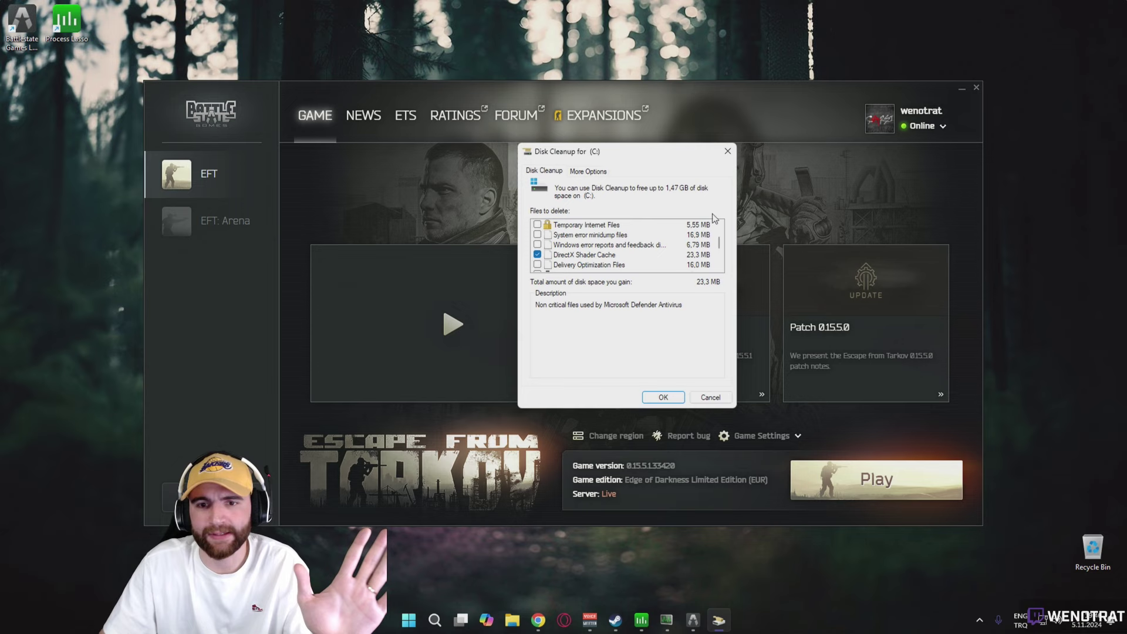
{"action": "left_click", "coordinate": [727, 151]}
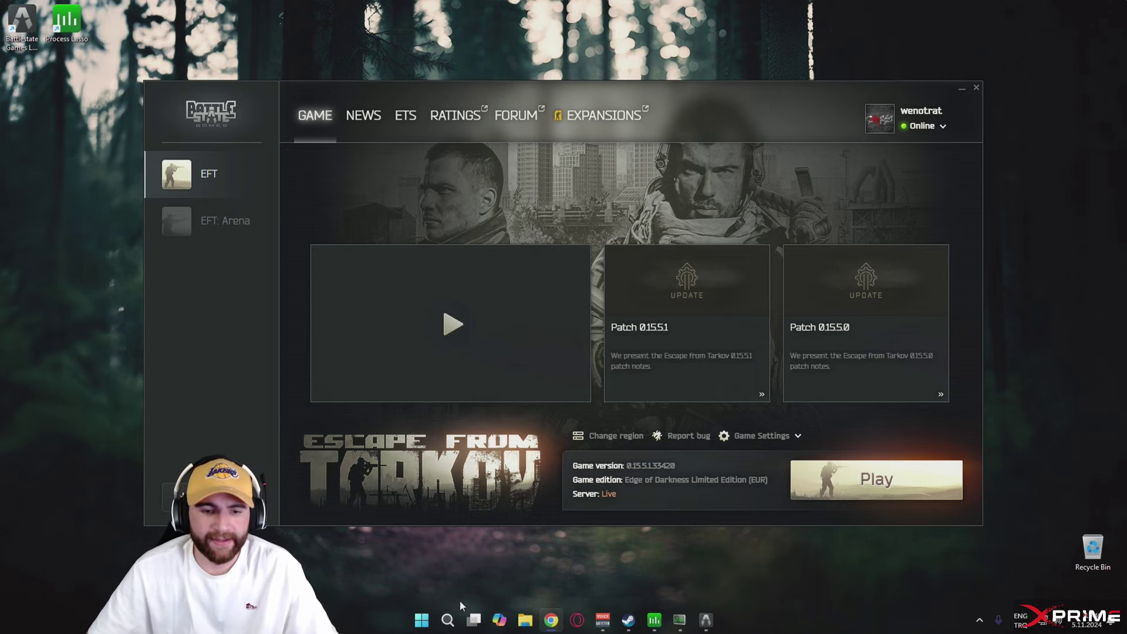
- Search Windows for "grafi" and open the Grafik ayarları system settings
{"action": "left_click", "coordinate": [450, 620]}
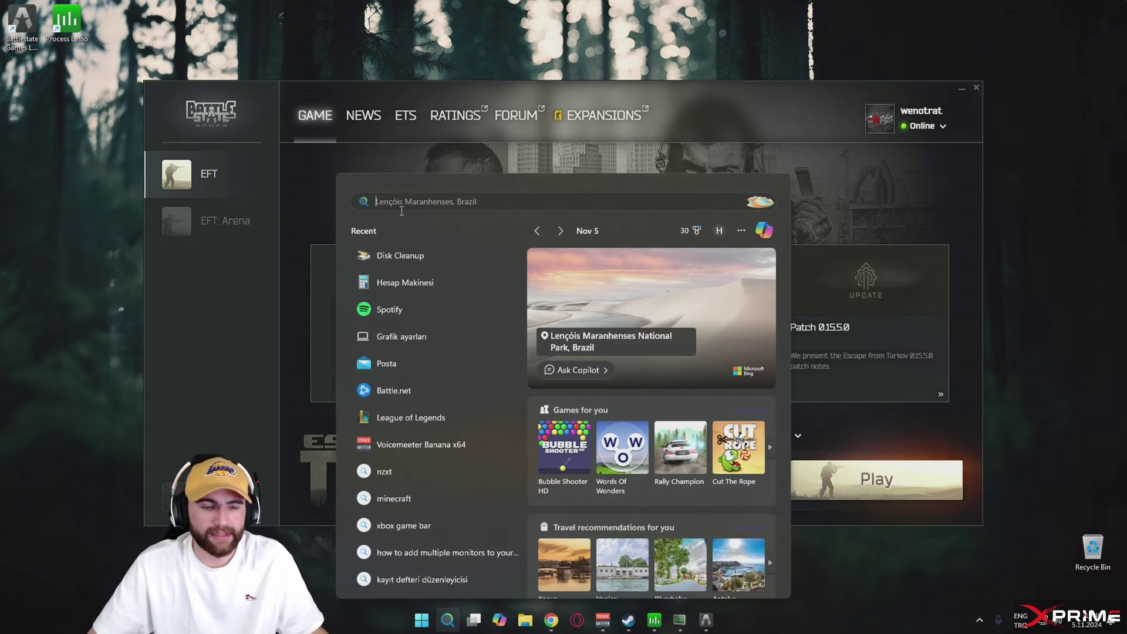
{"action": "type", "text": "grafi"}
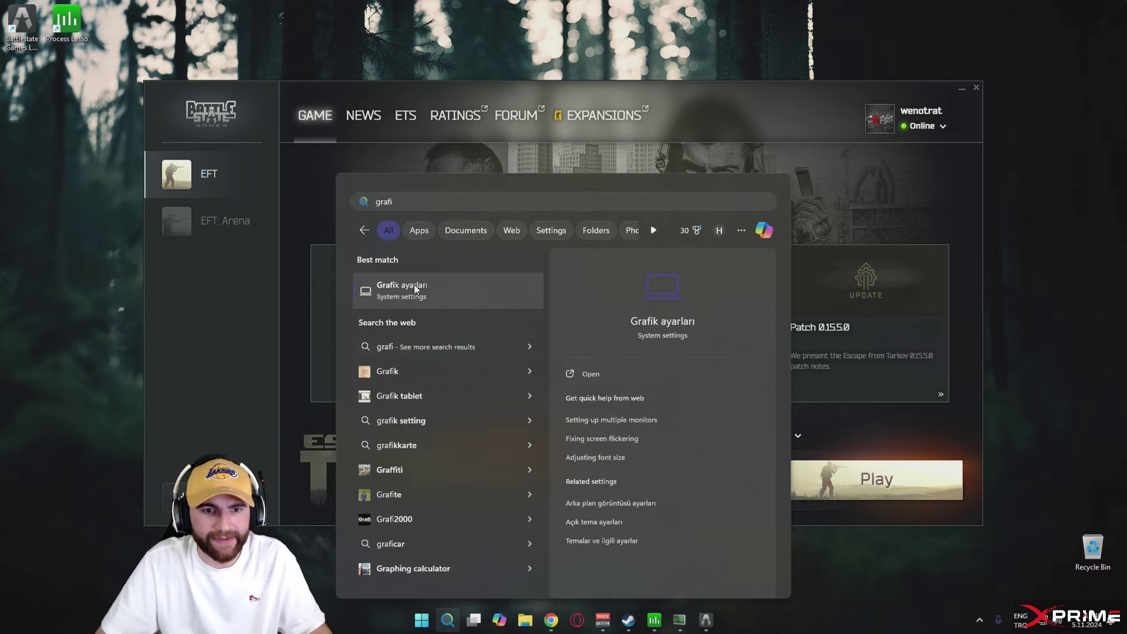
{"action": "left_click", "coordinate": [413, 284]}
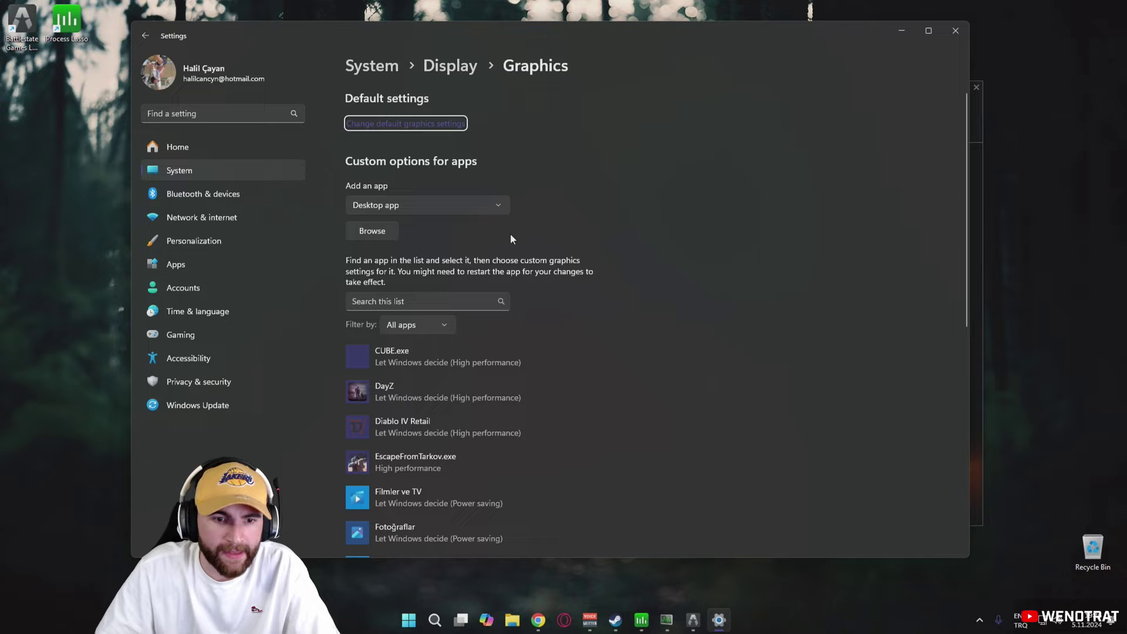
- Look through the custom graphics app list, filter it by "esca" to find the Tarkov entry, and clear the filter
{"action": "scroll", "coordinate": [466, 446], "scroll_direction": "down", "scroll_amount": 3}
{"action": "scroll", "coordinate": [466, 446], "scroll_direction": "down", "scroll_amount": 4}
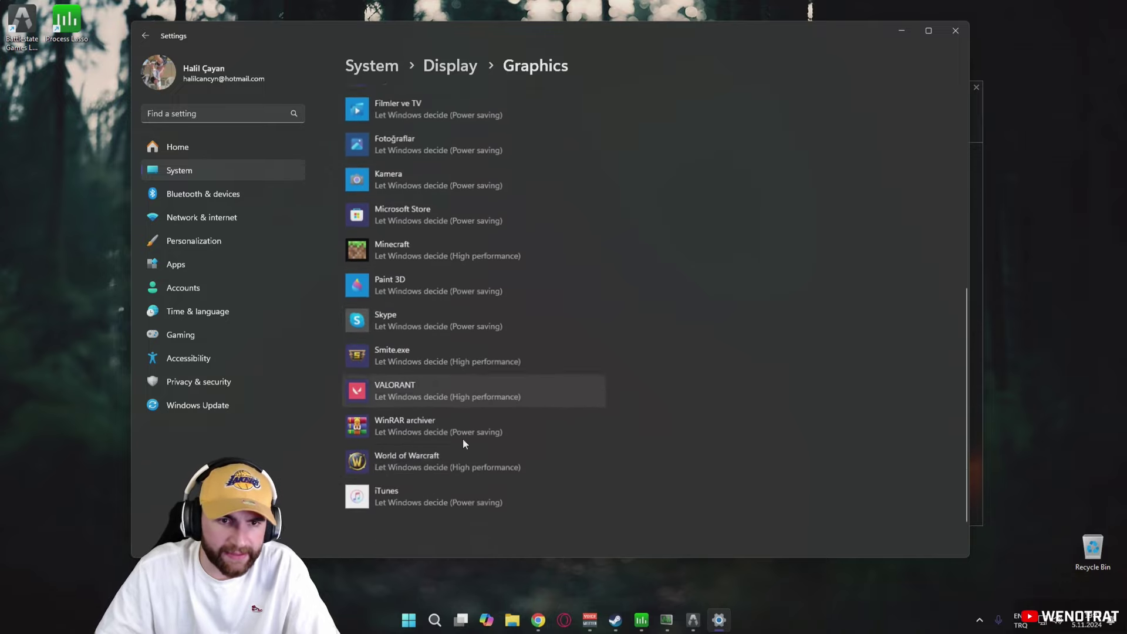
{"action": "scroll", "coordinate": [465, 432], "scroll_direction": "up", "scroll_amount": 5}
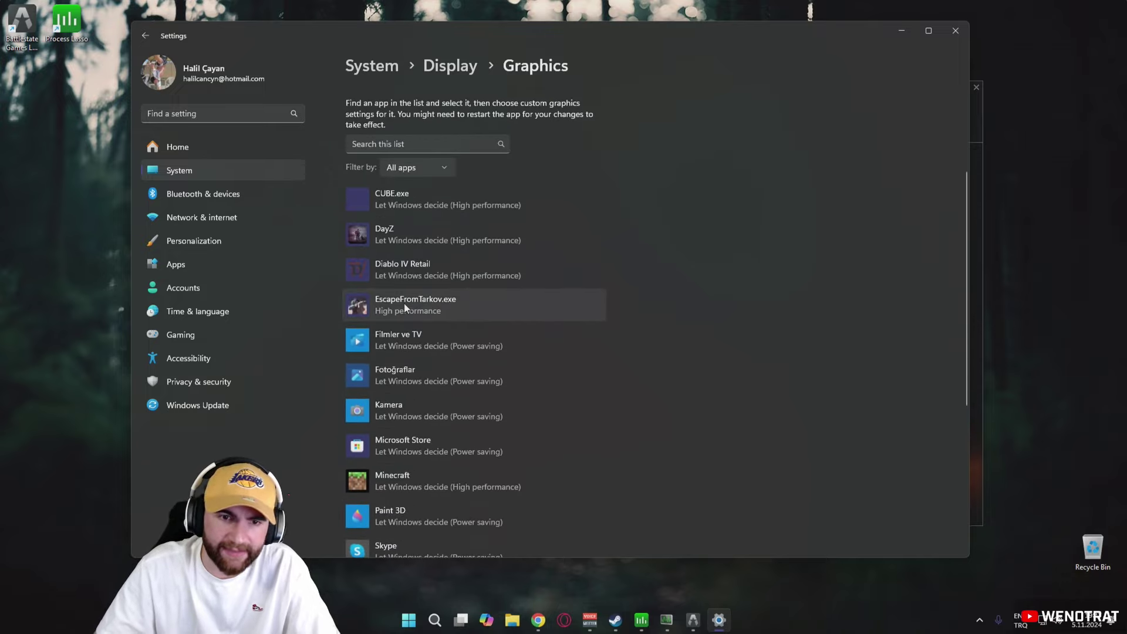
{"action": "scroll", "coordinate": [410, 182], "scroll_direction": "up", "scroll_amount": 3}
{"action": "left_click", "coordinate": [394, 301]}
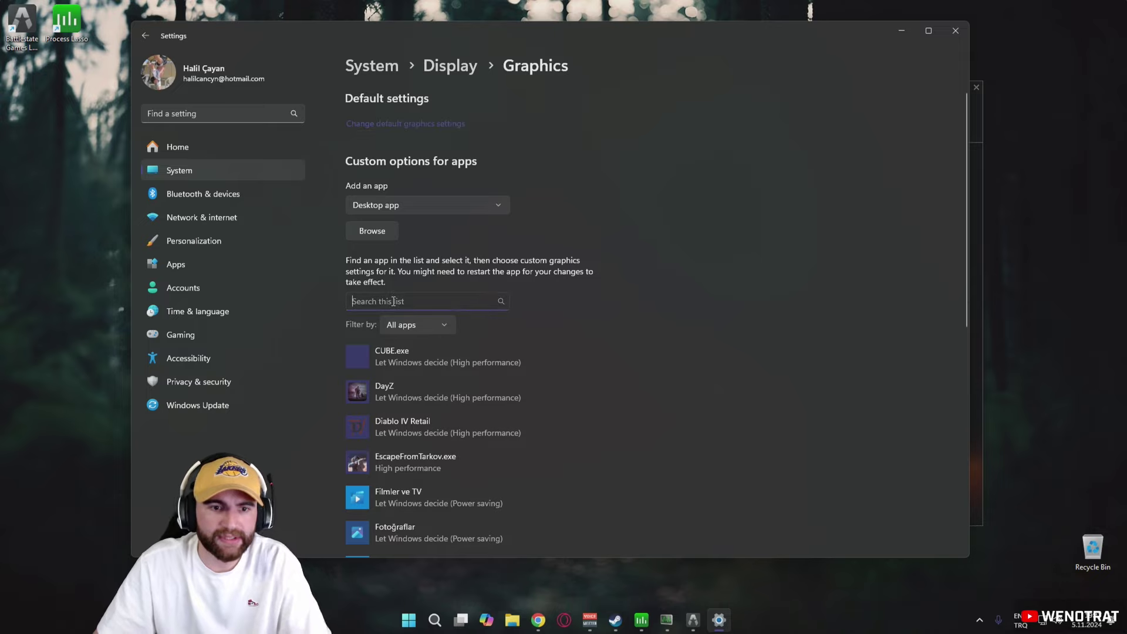
{"action": "type", "text": "esca"}
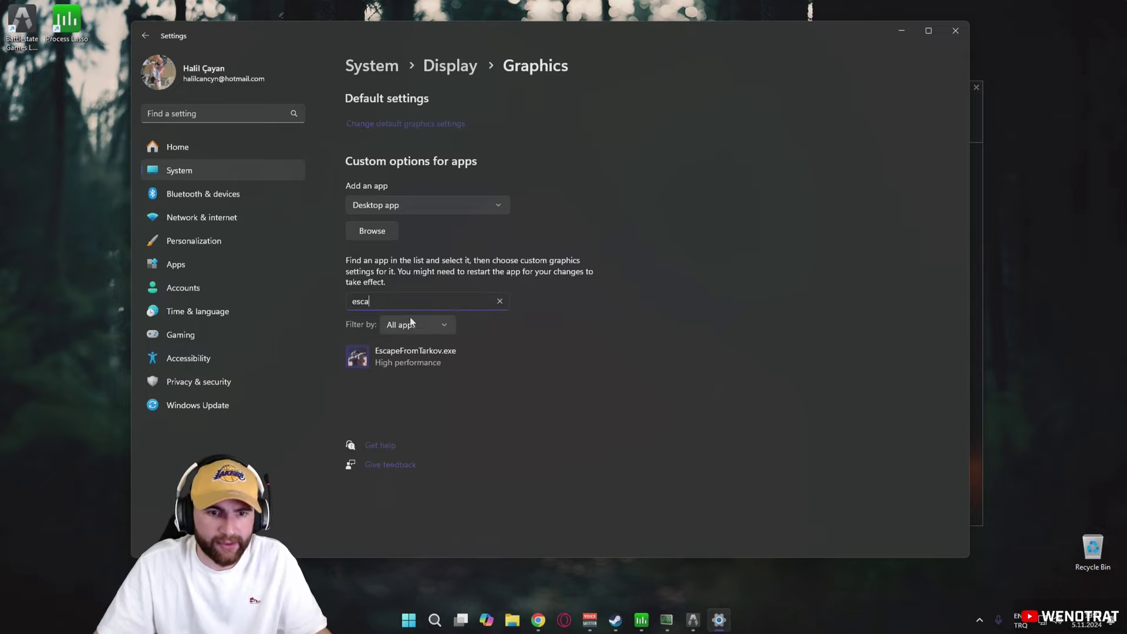
{"action": "key", "text": "BackSpace"}
{"action": "key", "text": "BackSpace"}
{"action": "key", "text": "BackSpace"}
{"action": "key", "text": "BackSpace"}
- Add EscapeFromTarkov.exe from C:\Battlestate Games to the apps with custom graphics options
{"action": "left_click", "coordinate": [369, 230]}
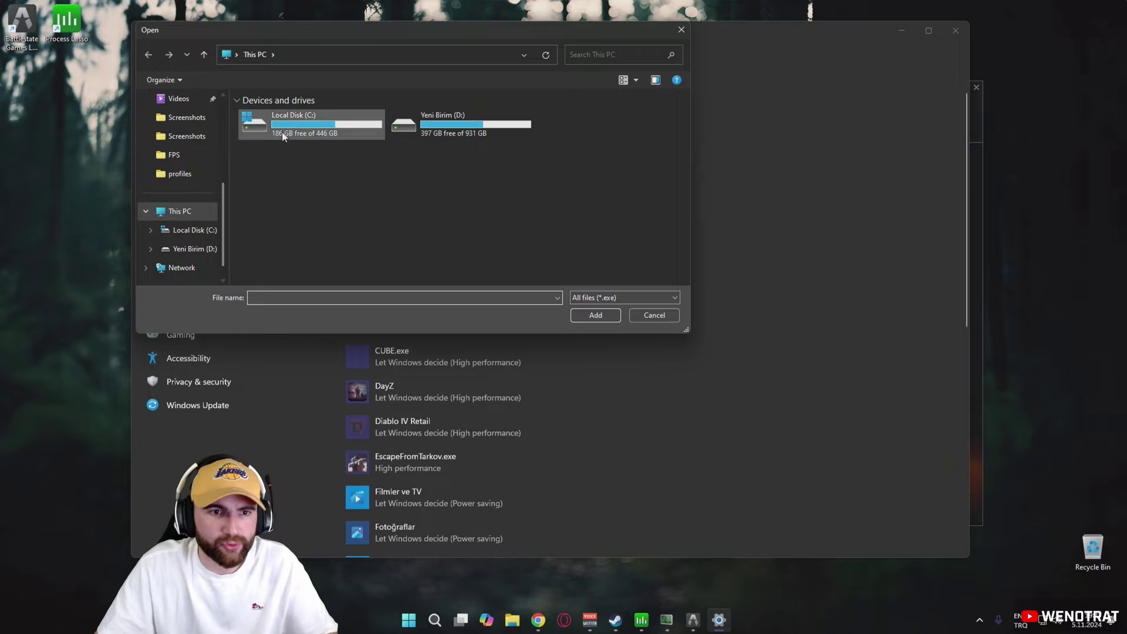
{"action": "double_click", "coordinate": [259, 128]}
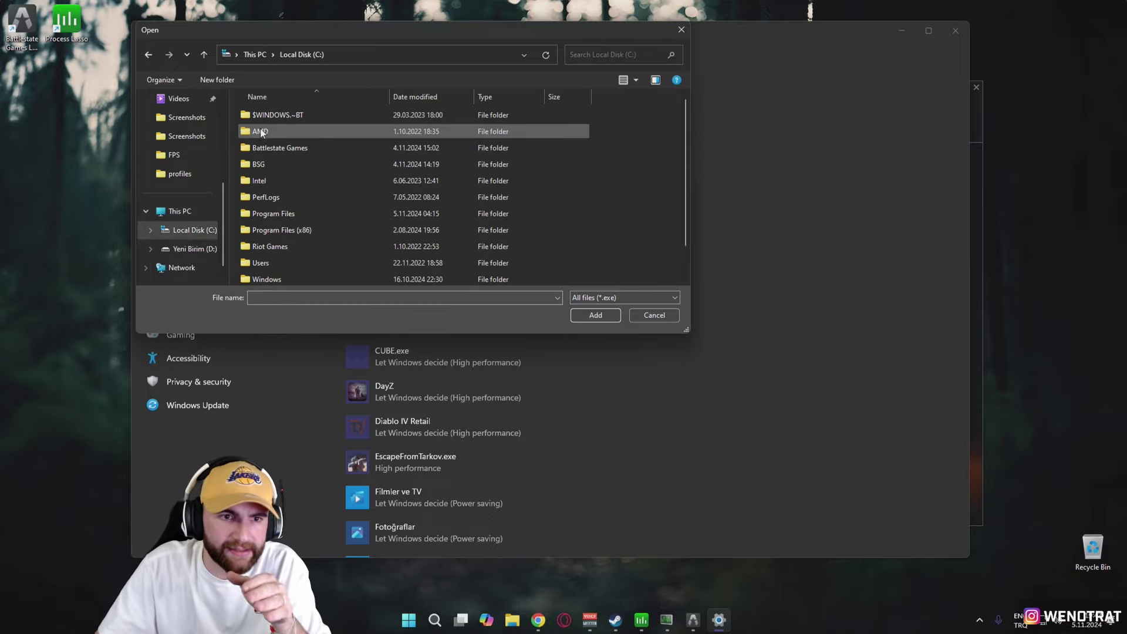
{"action": "double_click", "coordinate": [273, 163]}
{"action": "left_click", "coordinate": [149, 54]}
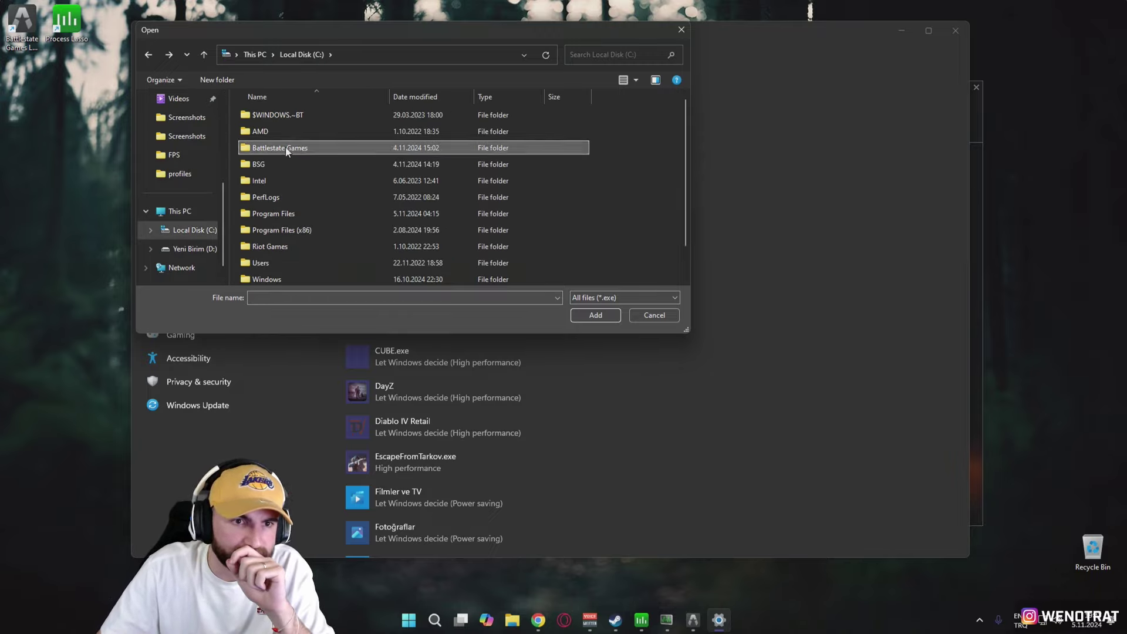
{"action": "double_click", "coordinate": [286, 147]}
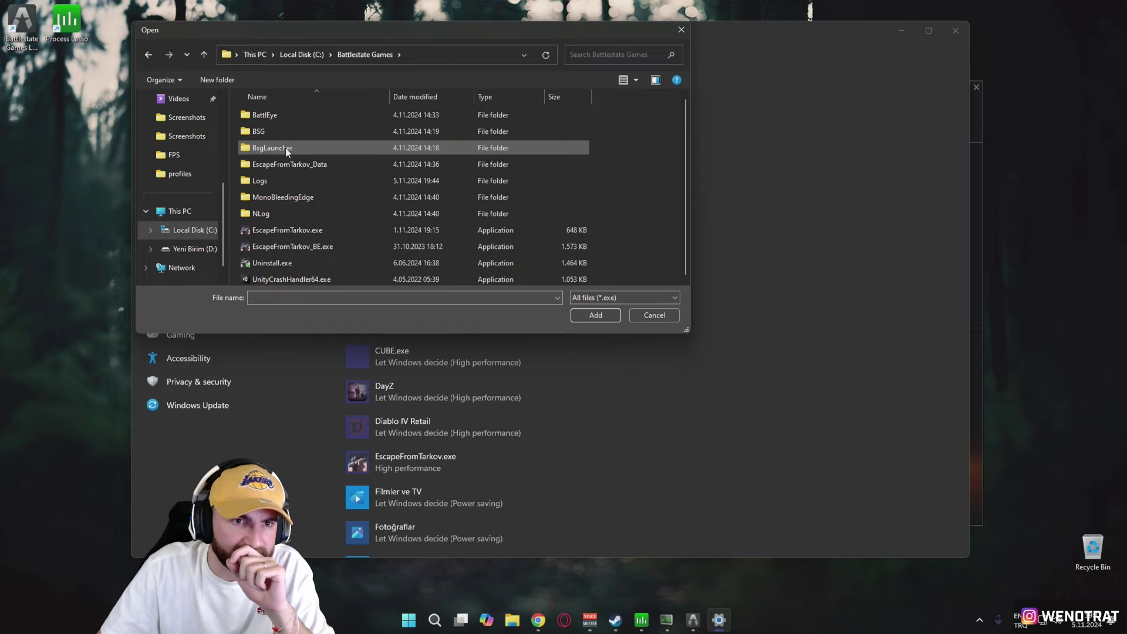
{"action": "left_click", "coordinate": [294, 234]}
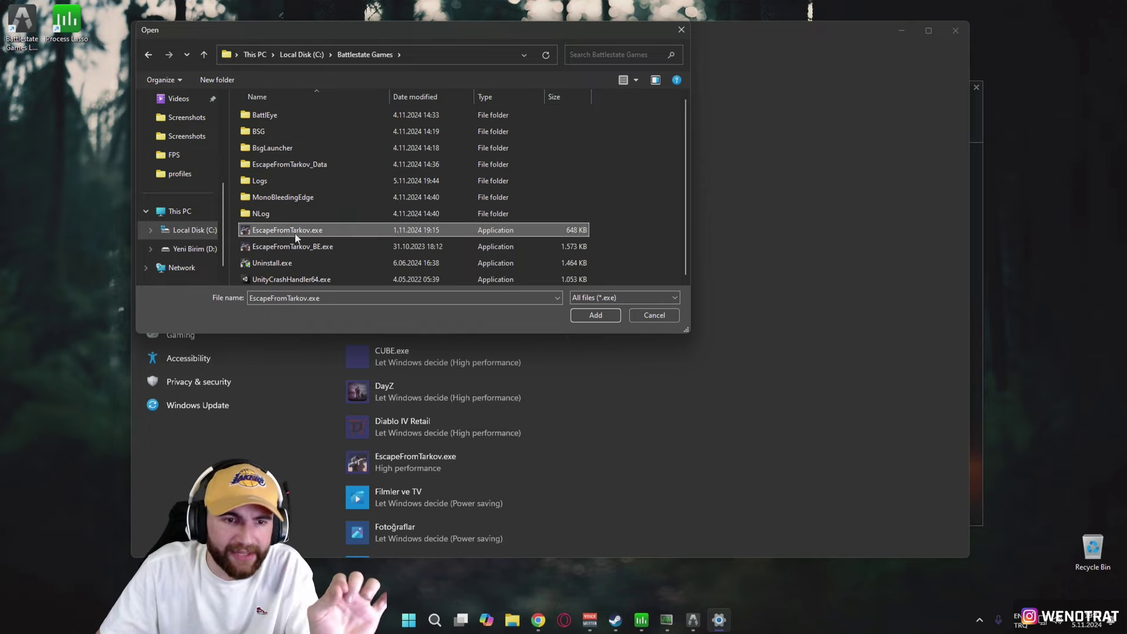
{"action": "left_click", "coordinate": [588, 315]}
- Remove the newly added duplicate EscapeFromTarkov.exe entry from the custom graphics app list
{"action": "left_click", "coordinate": [497, 459]}
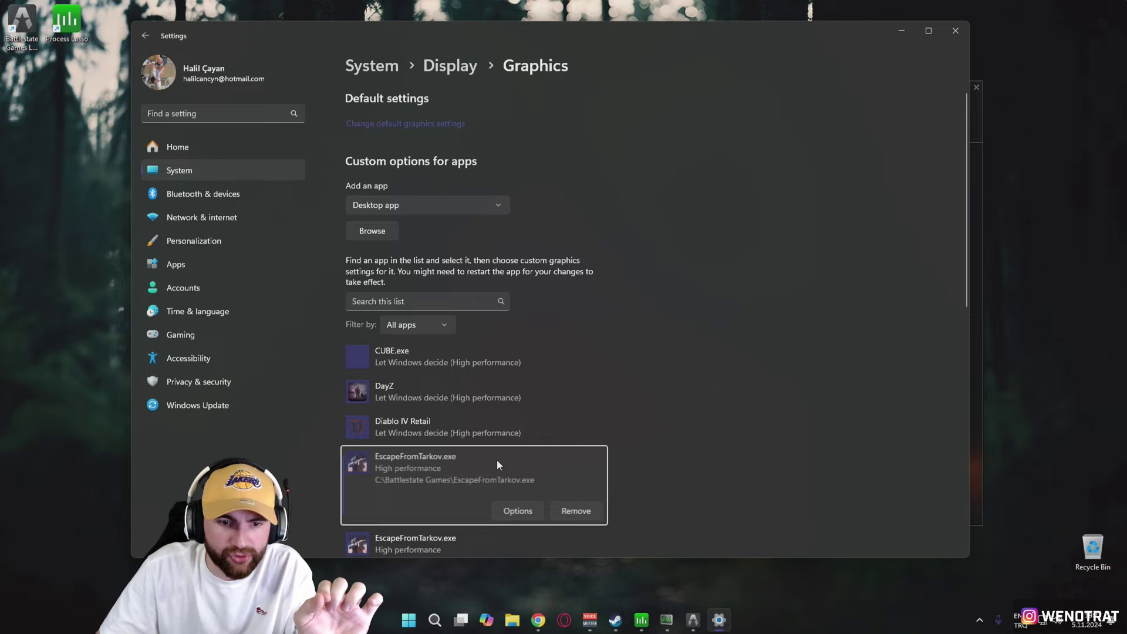
{"action": "scroll", "coordinate": [440, 469], "scroll_direction": "down", "scroll_amount": 2}
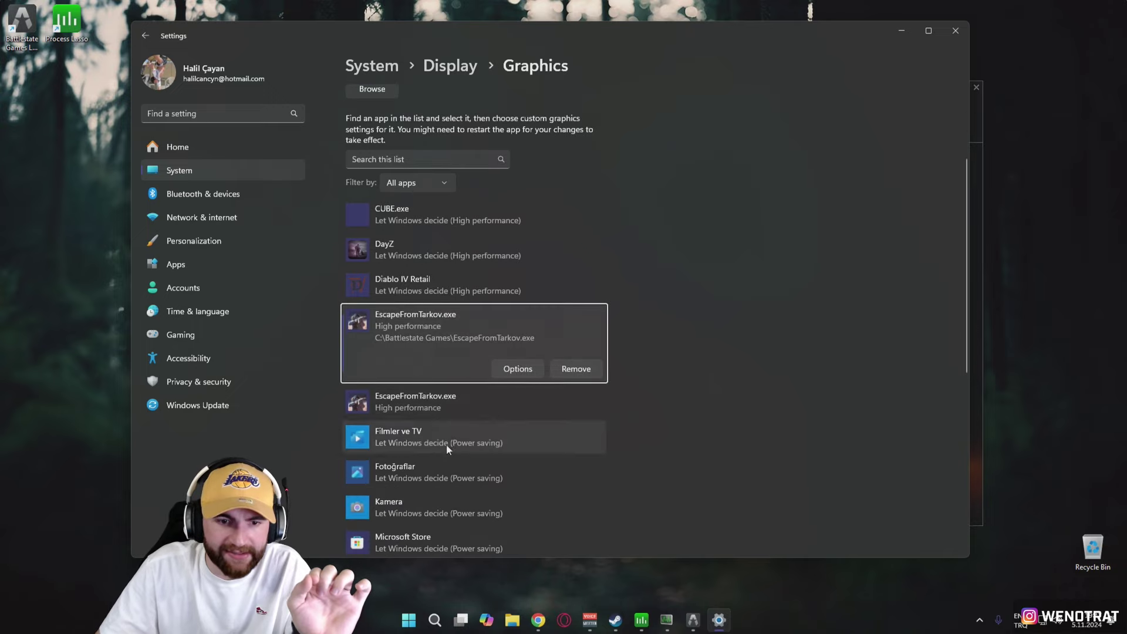
{"action": "left_click", "coordinate": [568, 368]}
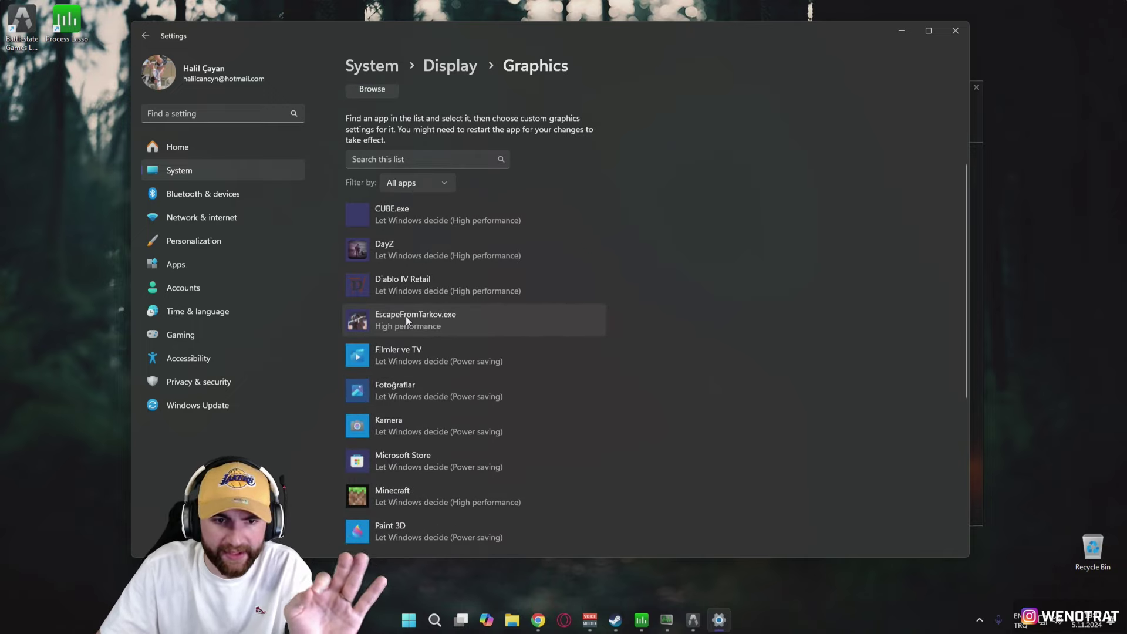
- Save the High performance graphics preference for EscapeFromTarkov.exe and close the Windows settings
{"action": "left_click", "coordinate": [425, 316]}
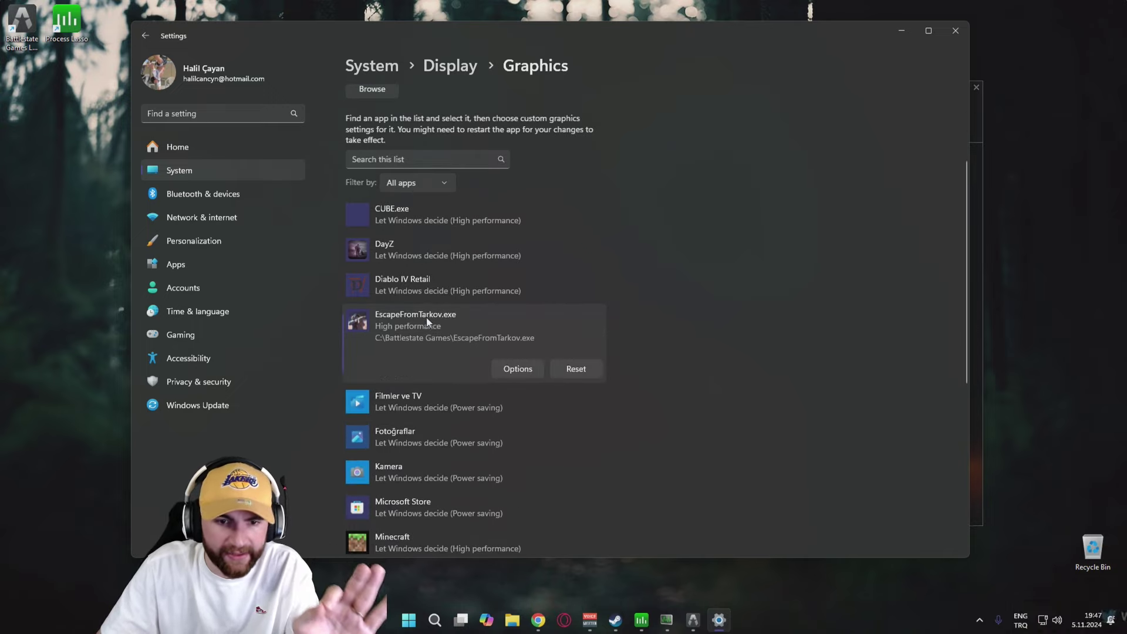
{"action": "left_click", "coordinate": [519, 370]}
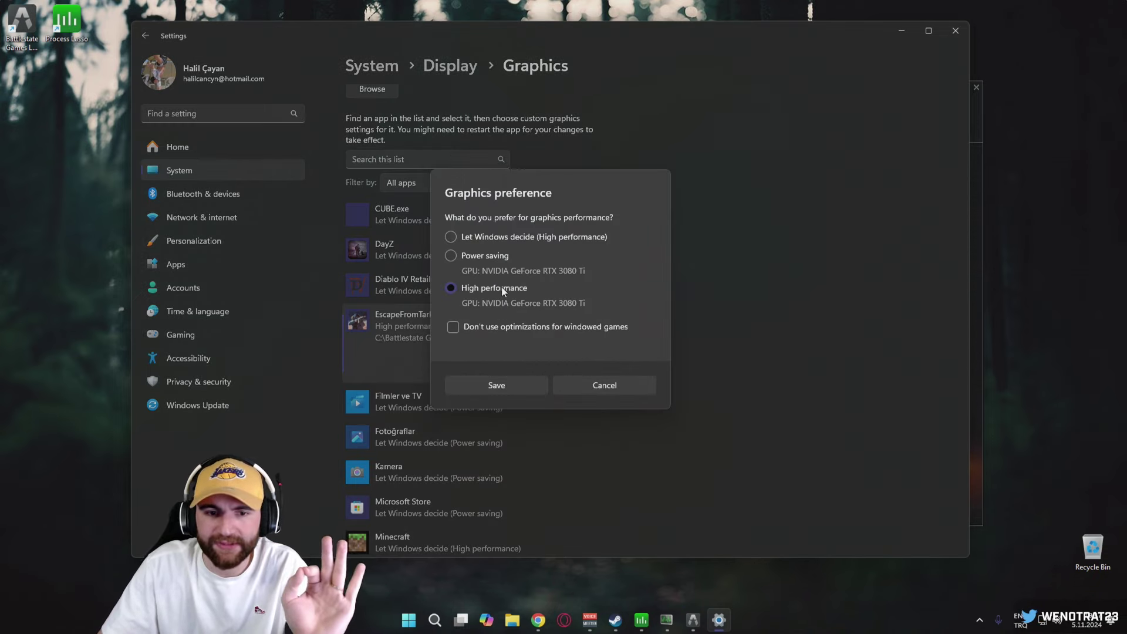
{"action": "left_click", "coordinate": [504, 387]}
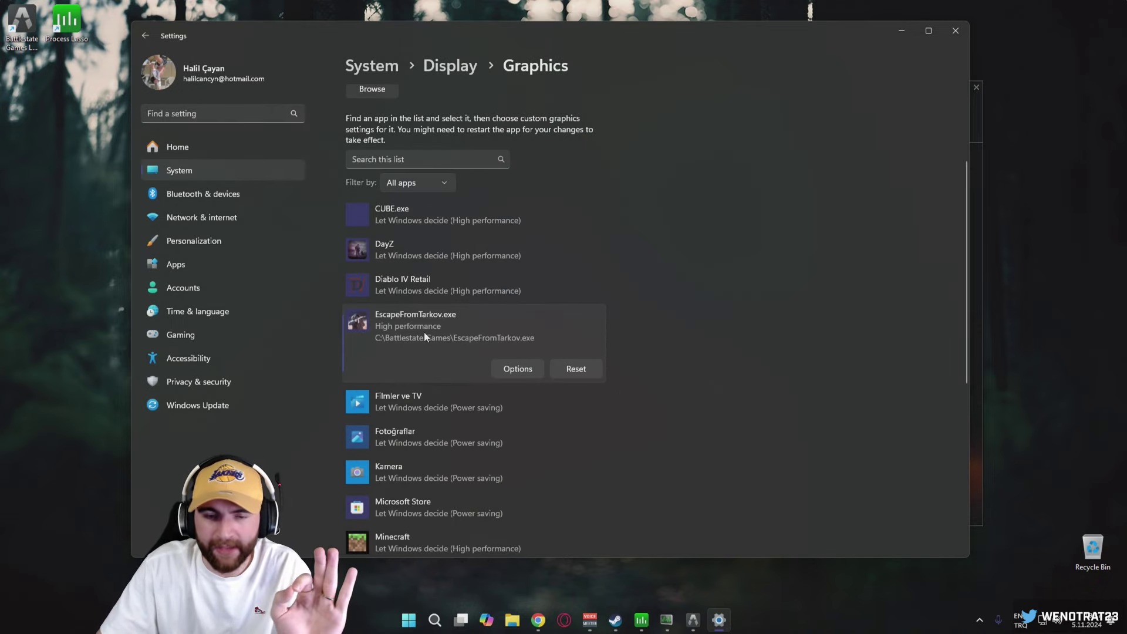
{"action": "scroll", "coordinate": [424, 332], "scroll_direction": "up", "scroll_amount": 2}
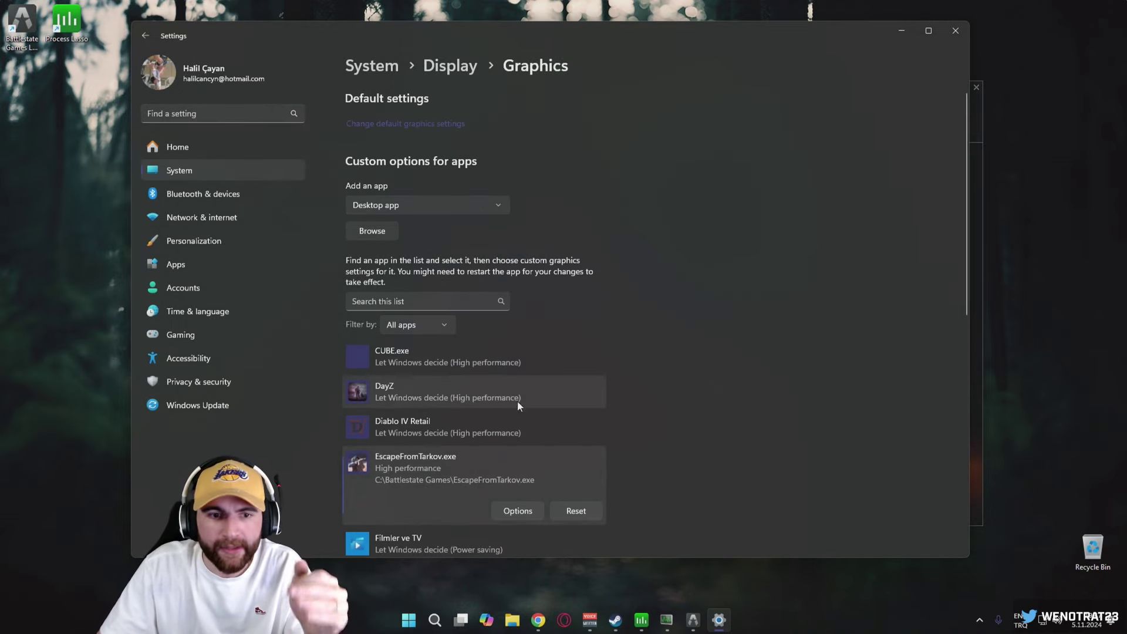
{"action": "scroll", "coordinate": [510, 411], "scroll_direction": "down", "scroll_amount": 2}
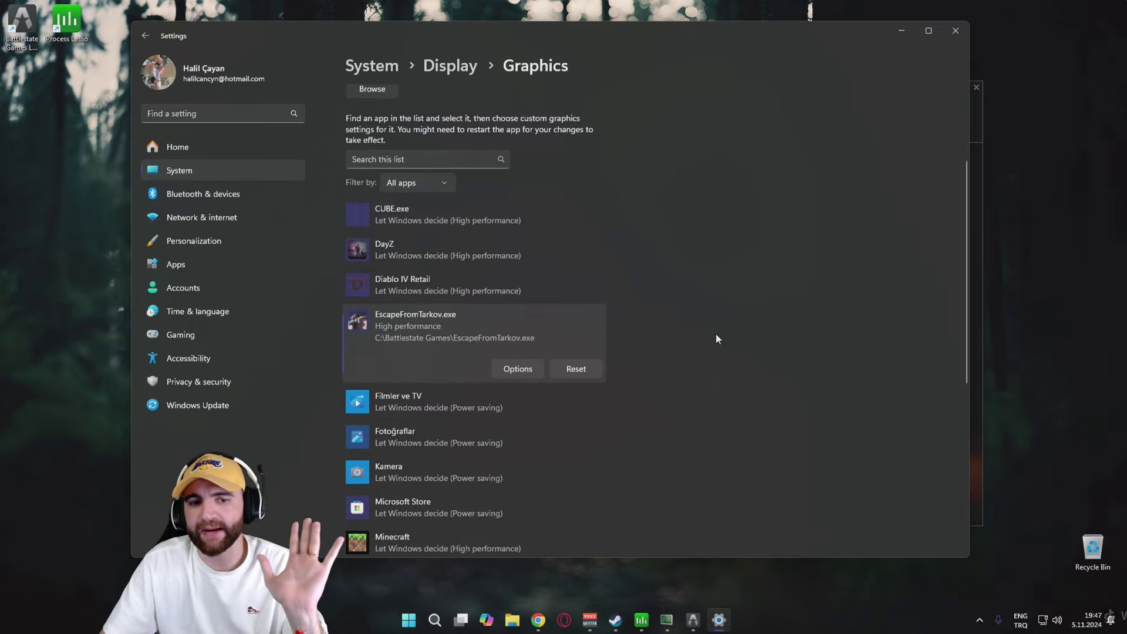
{"action": "scroll", "coordinate": [717, 334], "scroll_direction": "up", "scroll_amount": 2}
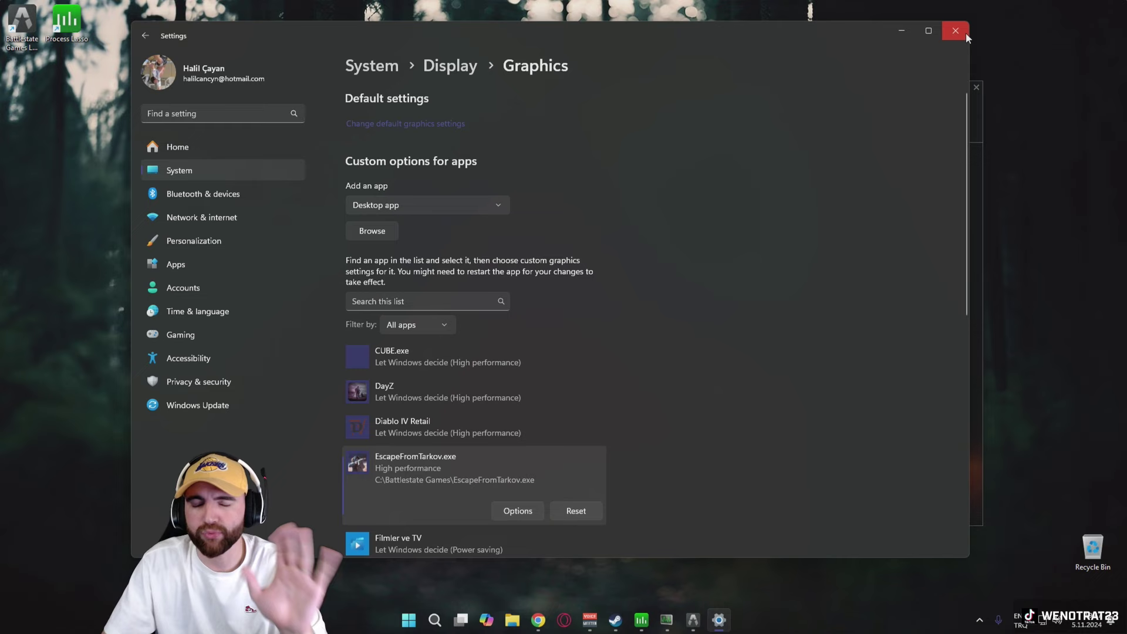
{"action": "left_click", "coordinate": [963, 33]}
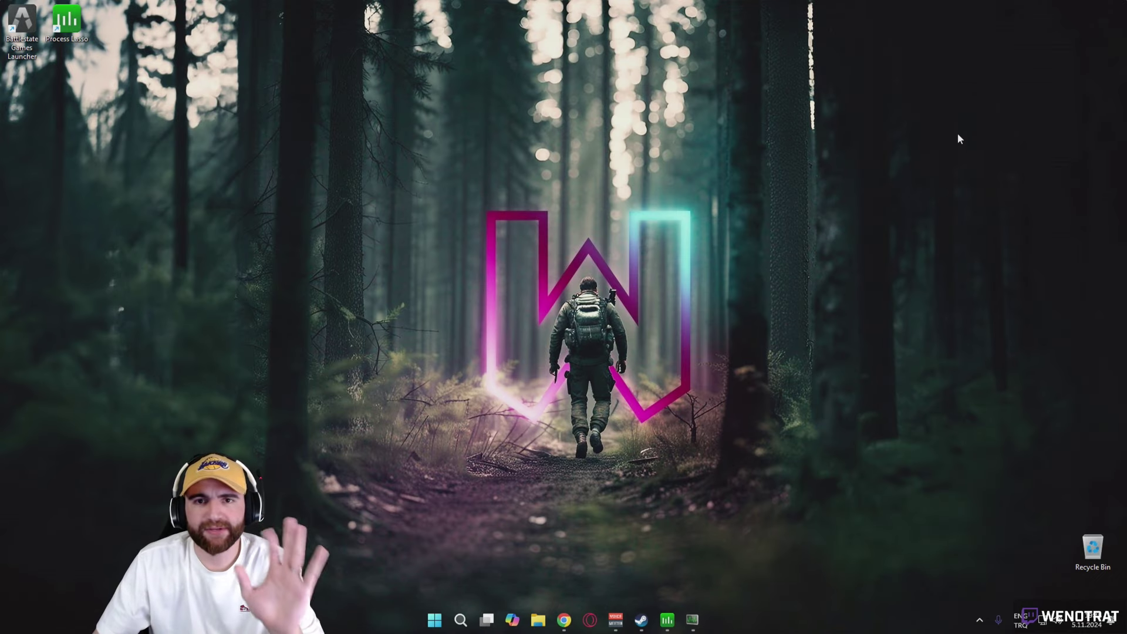
- Open the Battlestate Games Launcher shortcut's compatibility properties and accept them with Disable fullscreen optimizations enabled
{"action": "right_click", "coordinate": [25, 28]}
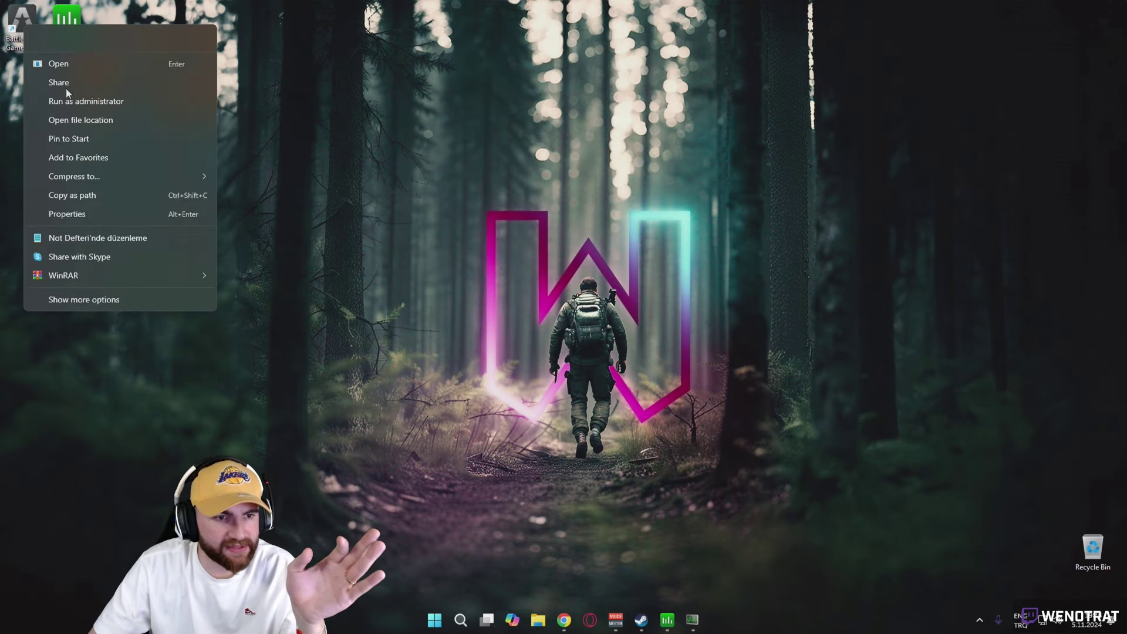
{"action": "left_click", "coordinate": [119, 299]}
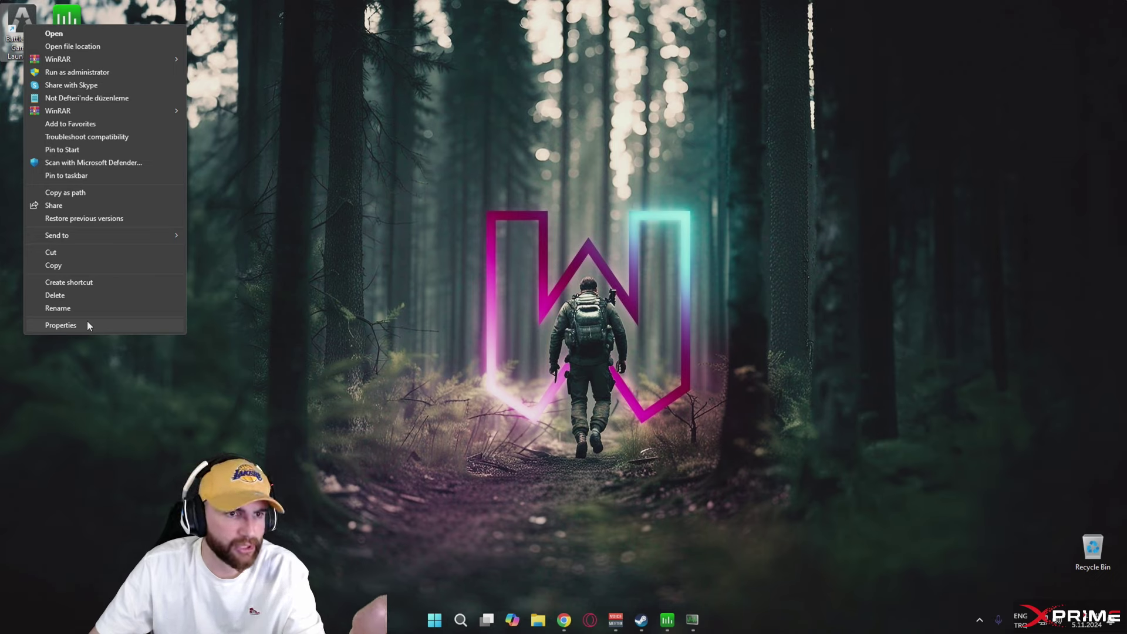
{"action": "left_click", "coordinate": [60, 325]}
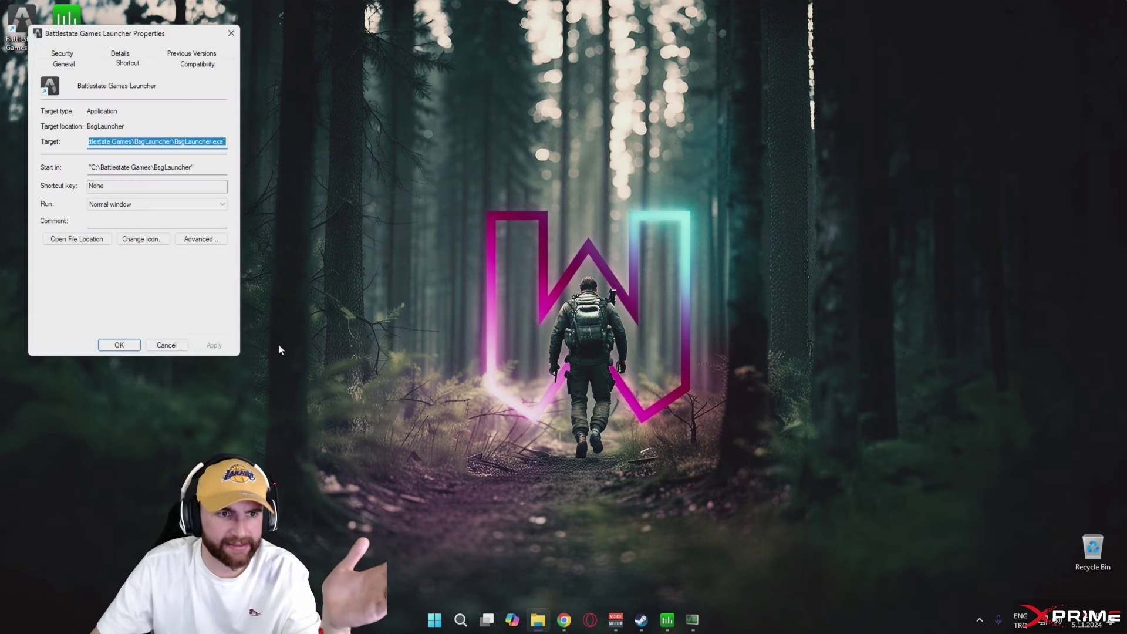
{"action": "left_click_drag", "start_coordinate": [147, 30], "coordinate": [650, 97]}
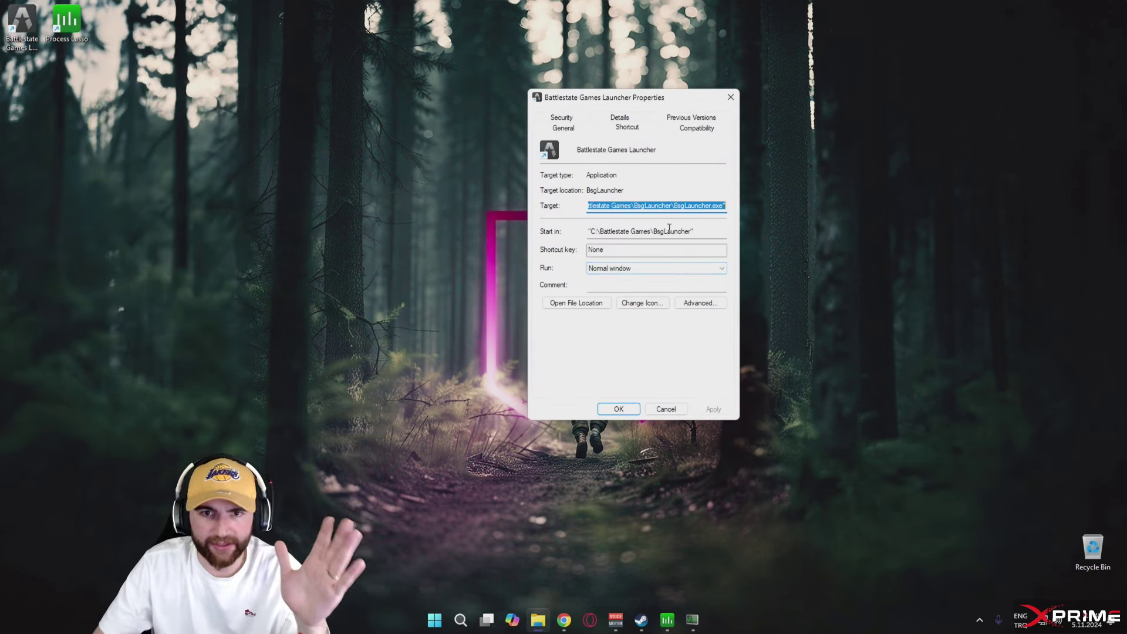
{"action": "left_click", "coordinate": [698, 131]}
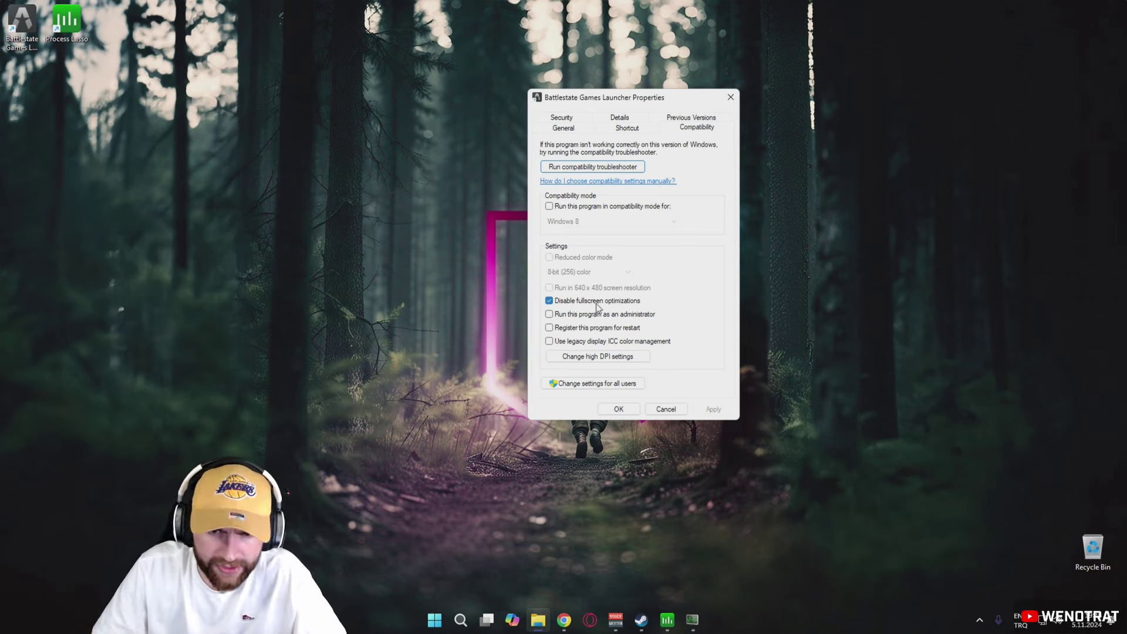
{"action": "left_click", "coordinate": [618, 409]}
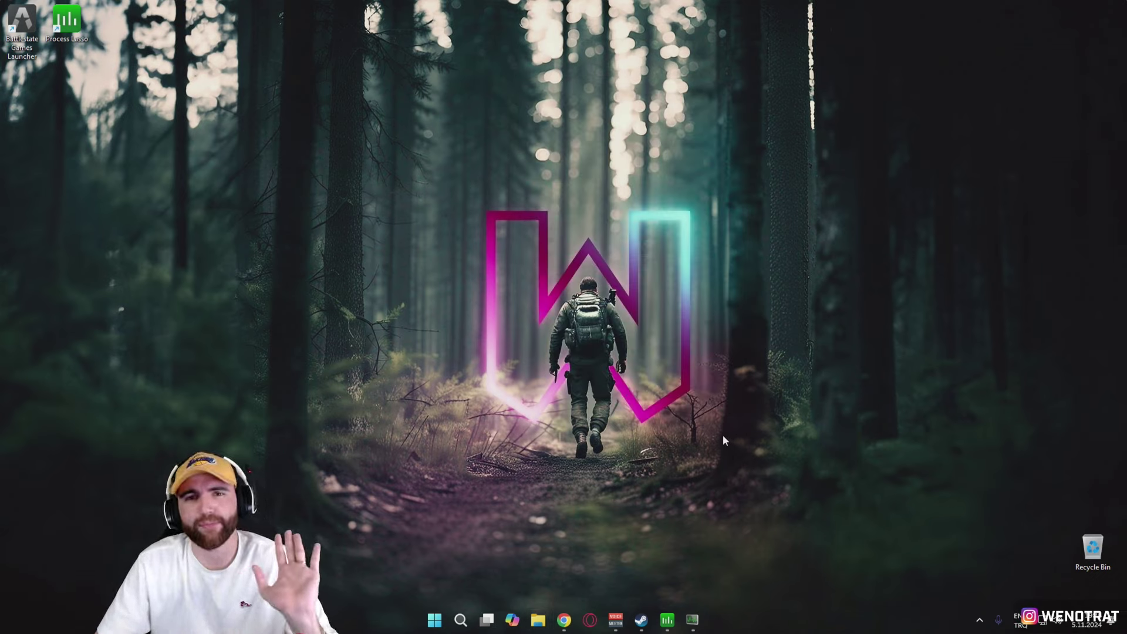
- Switch to the NVIDIA Control Panel and bring up the program-specific 3D settings for Escape From Tarkov
{"action": "right_click", "coordinate": [544, 205]}
{"action": "left_click", "coordinate": [588, 368]}
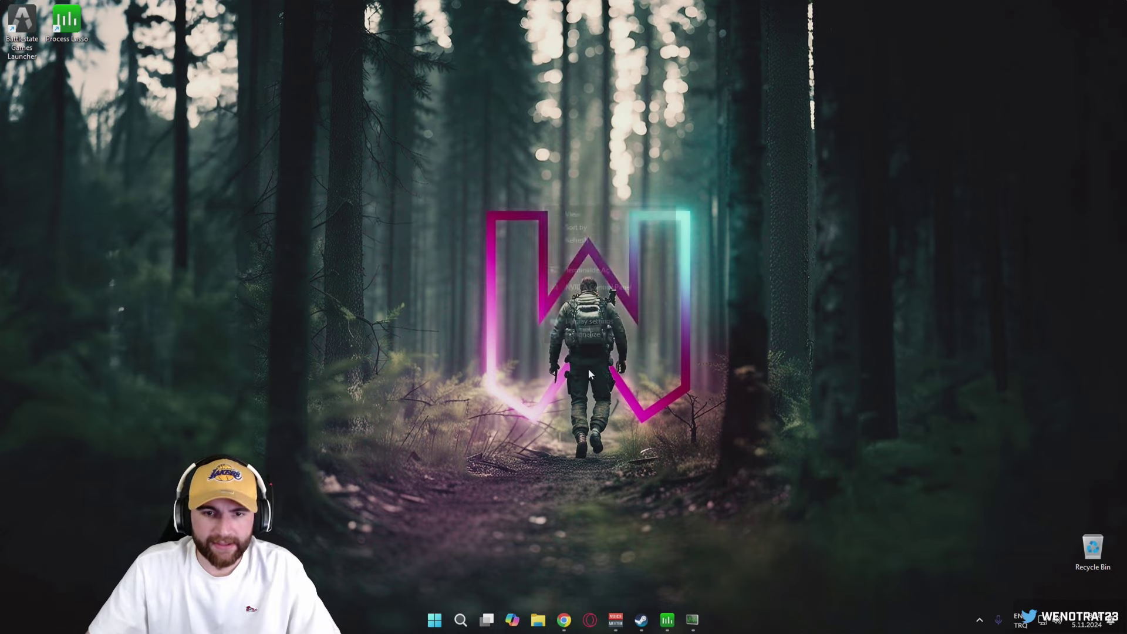
{"action": "left_click", "coordinate": [594, 290]}
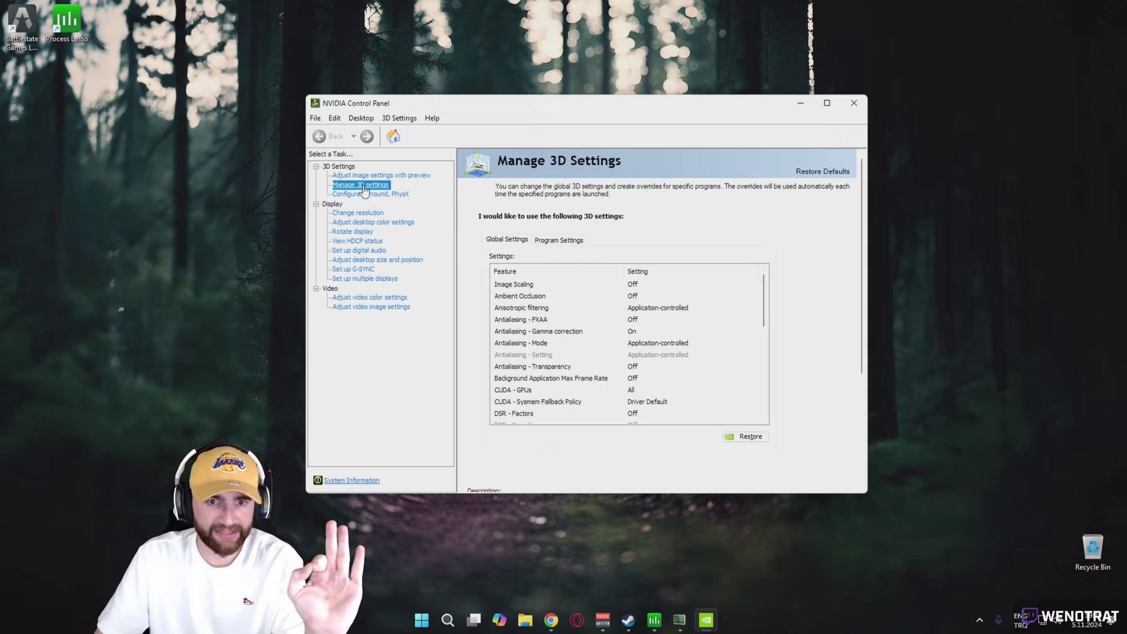
{"action": "left_click", "coordinate": [559, 241]}
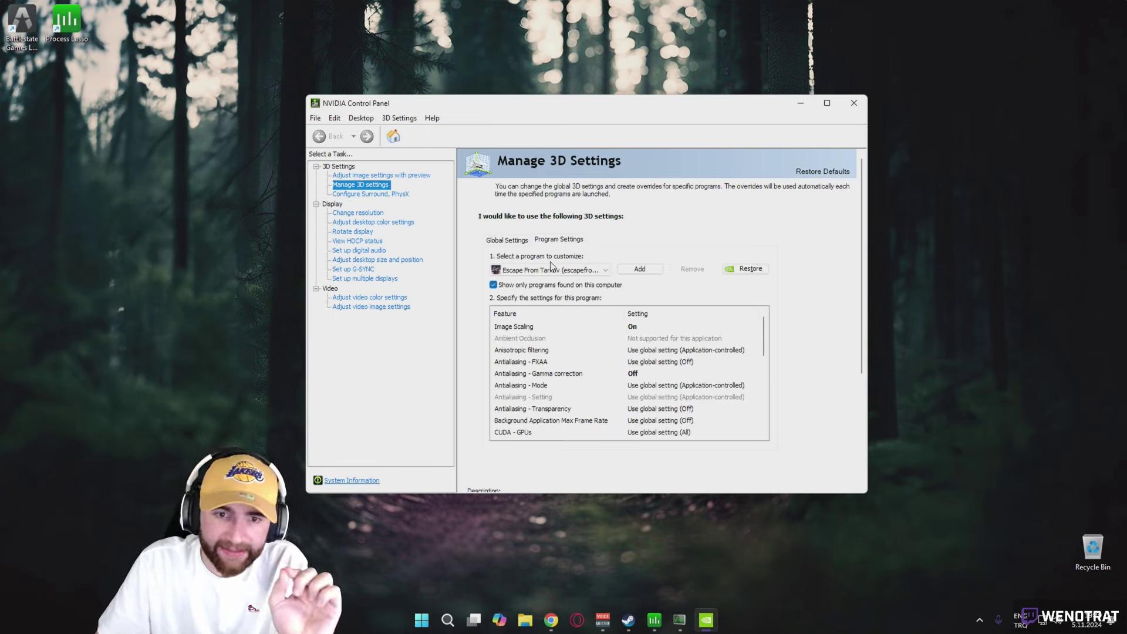
- Add EscapeFromTarkov.exe from the Battlestate Games folder on drive C: as the program to customize
{"action": "left_click", "coordinate": [634, 273]}
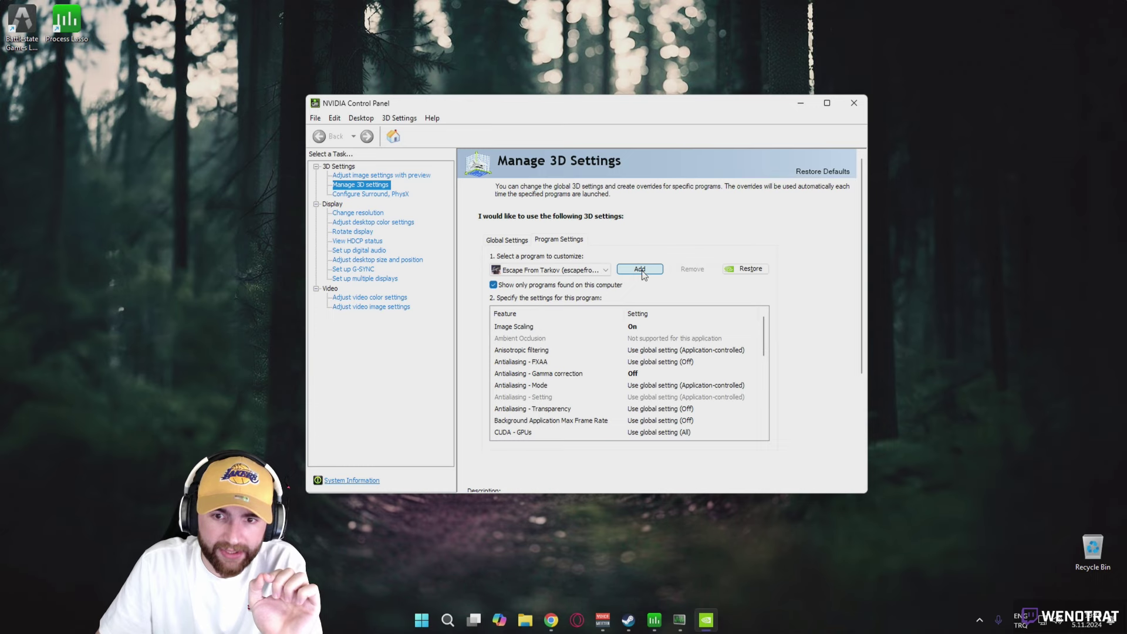
{"action": "left_click", "coordinate": [641, 269]}
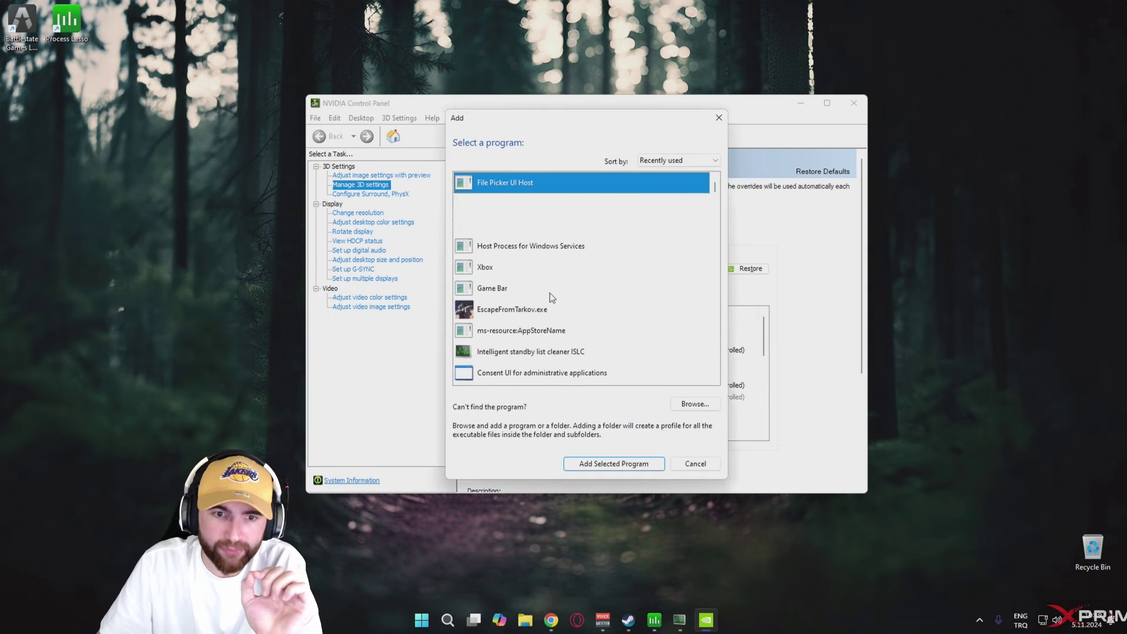
{"action": "left_click", "coordinate": [690, 405]}
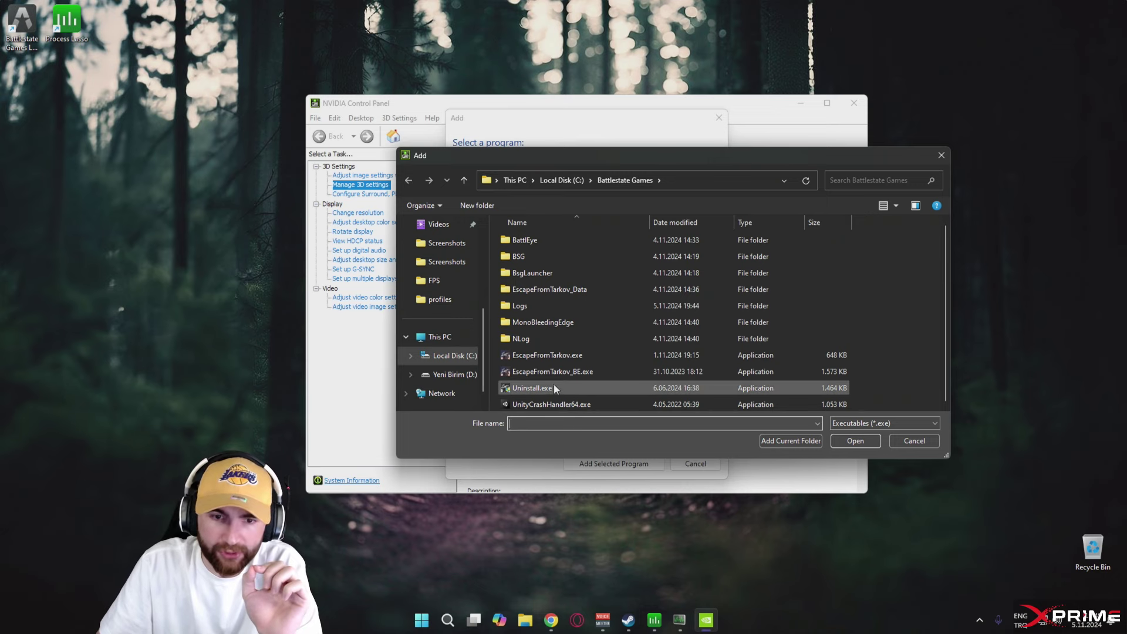
{"action": "double_click", "coordinate": [575, 356]}
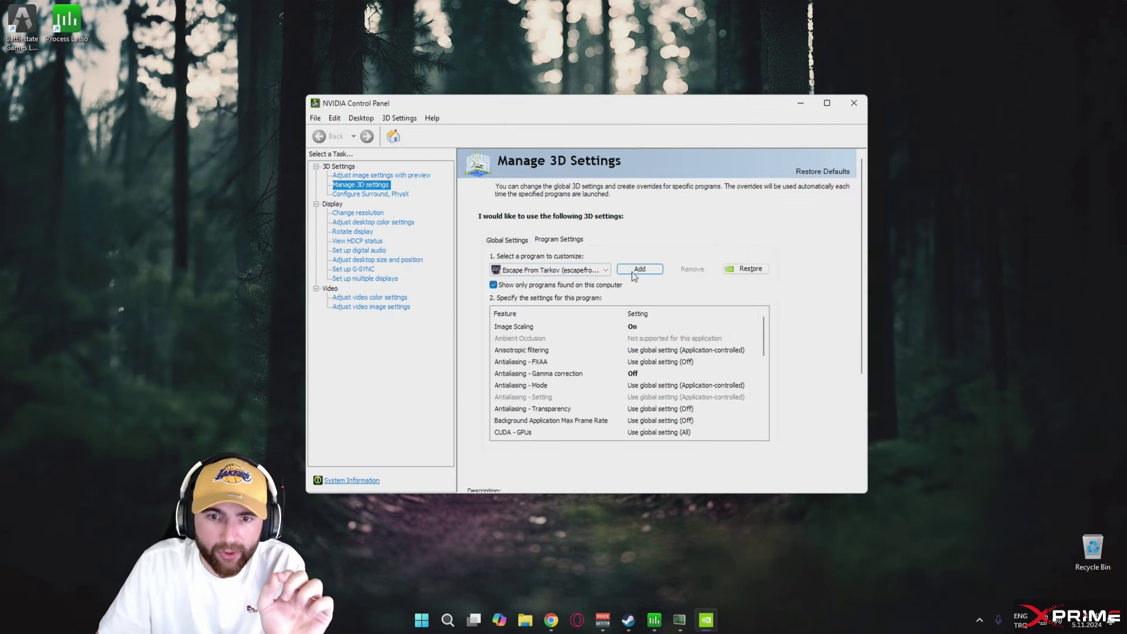
- Review the 3D settings for Escape From Tarkov down to the end of the feature list and close the NVIDIA Control Panel
{"action": "mouse_move", "coordinate": [764, 331]}
{"action": "left_mouse_down"}
{"action": "mouse_move", "coordinate": [772, 423]}
{"action": "mouse_move", "coordinate": [764, 320]}
{"action": "left_mouse_up"}
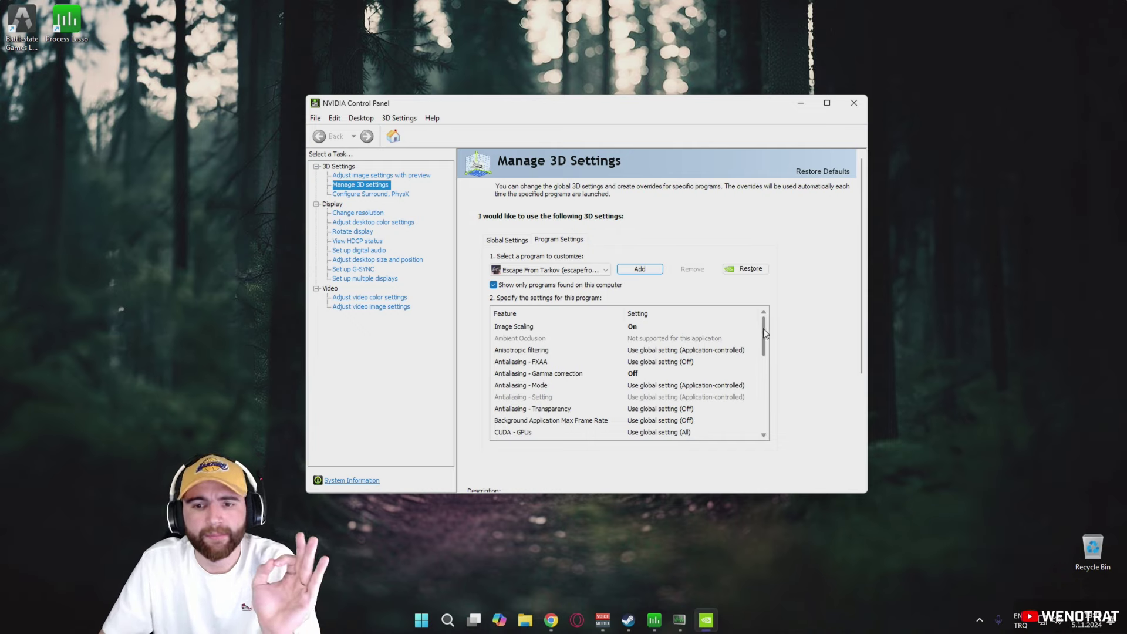
{"action": "left_click_drag", "start_coordinate": [764, 334], "coordinate": [771, 416]}
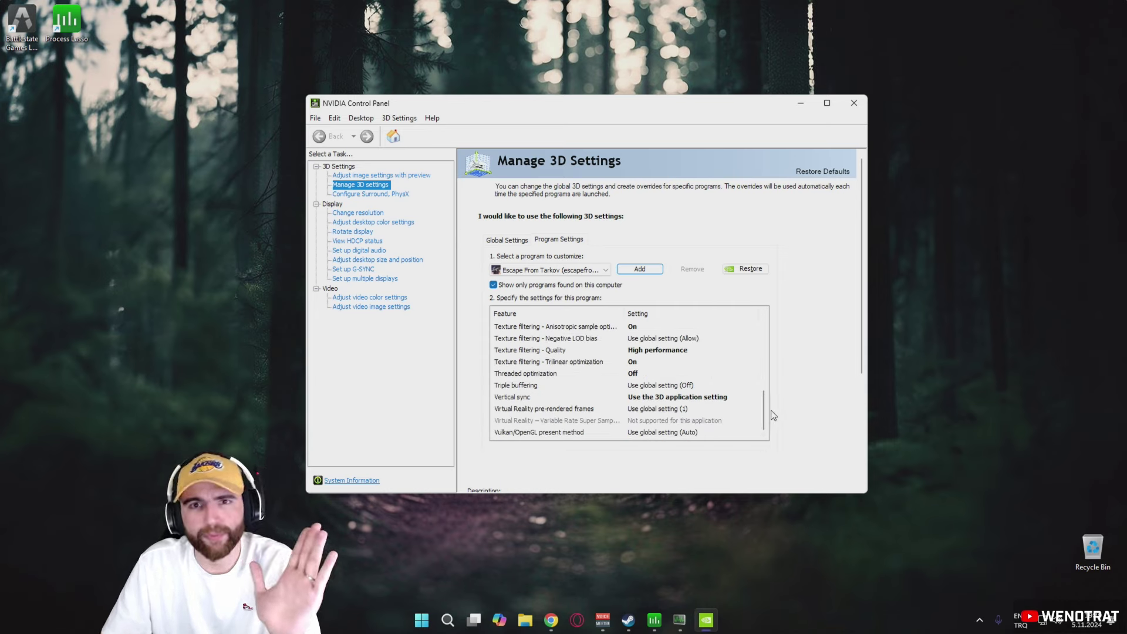
{"action": "left_click", "coordinate": [854, 104]}
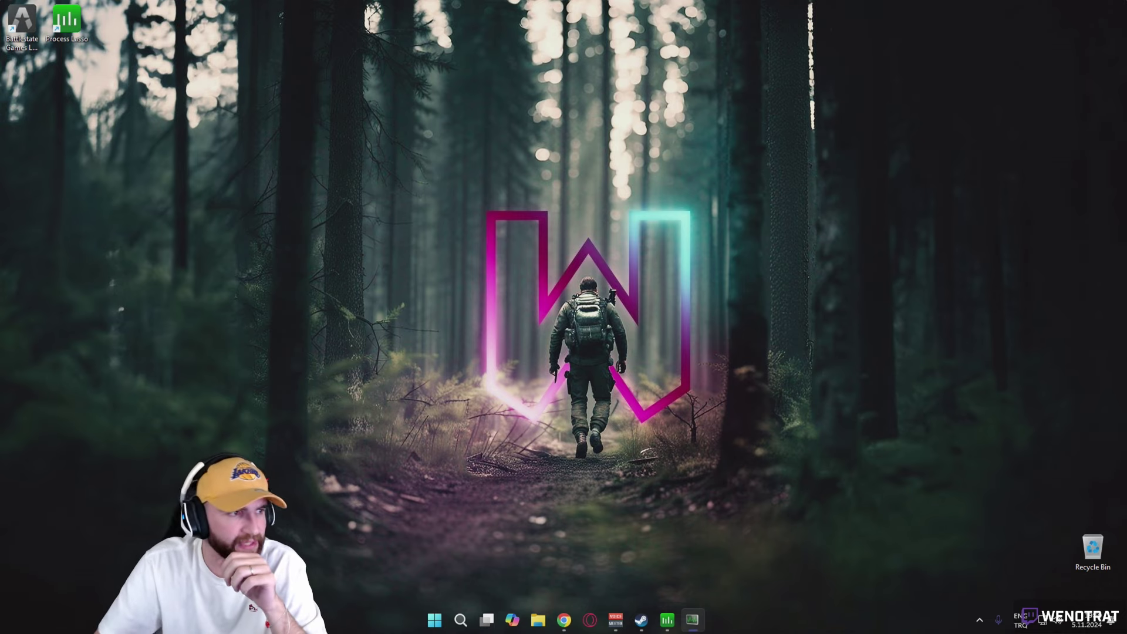
- Bring the whole Process Lasso window into view and look through its list of all processes
{"action": "left_click_drag", "start_coordinate": [653, 231], "coordinate": [674, 206]}
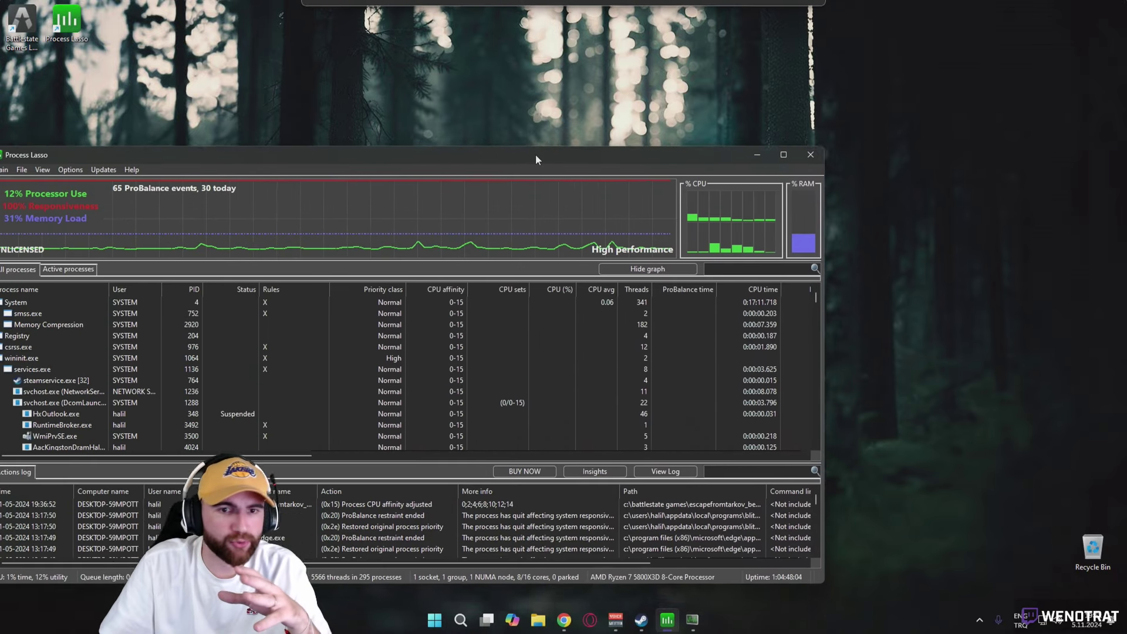
{"action": "left_click_drag", "start_coordinate": [535, 154], "coordinate": [735, 99]}
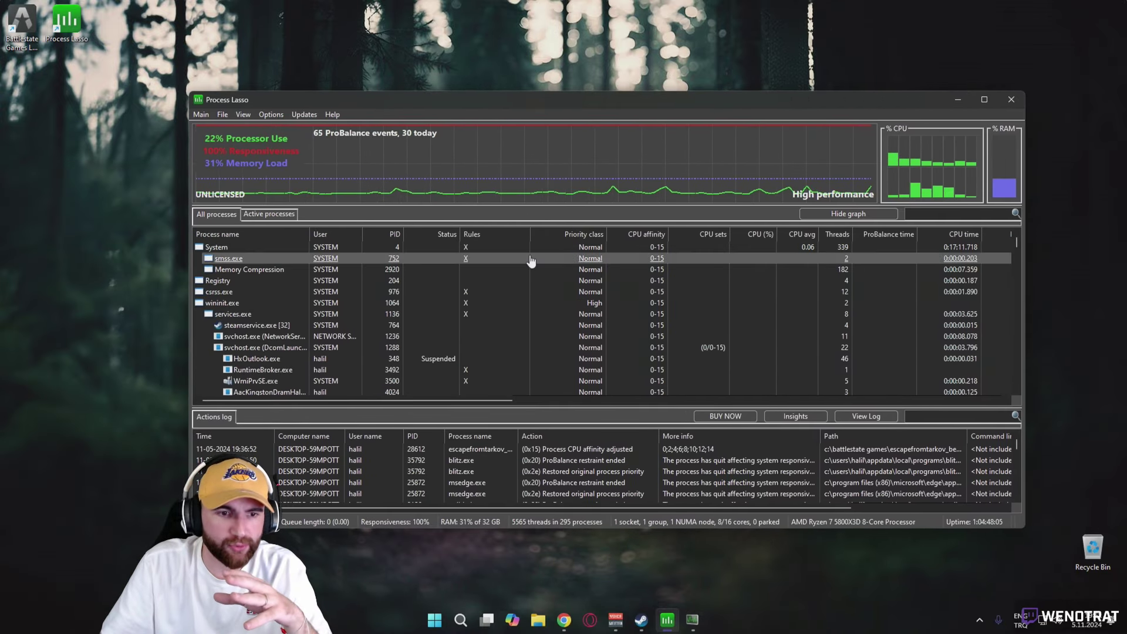
{"action": "scroll", "coordinate": [466, 305], "scroll_direction": "down", "scroll_amount": 10}
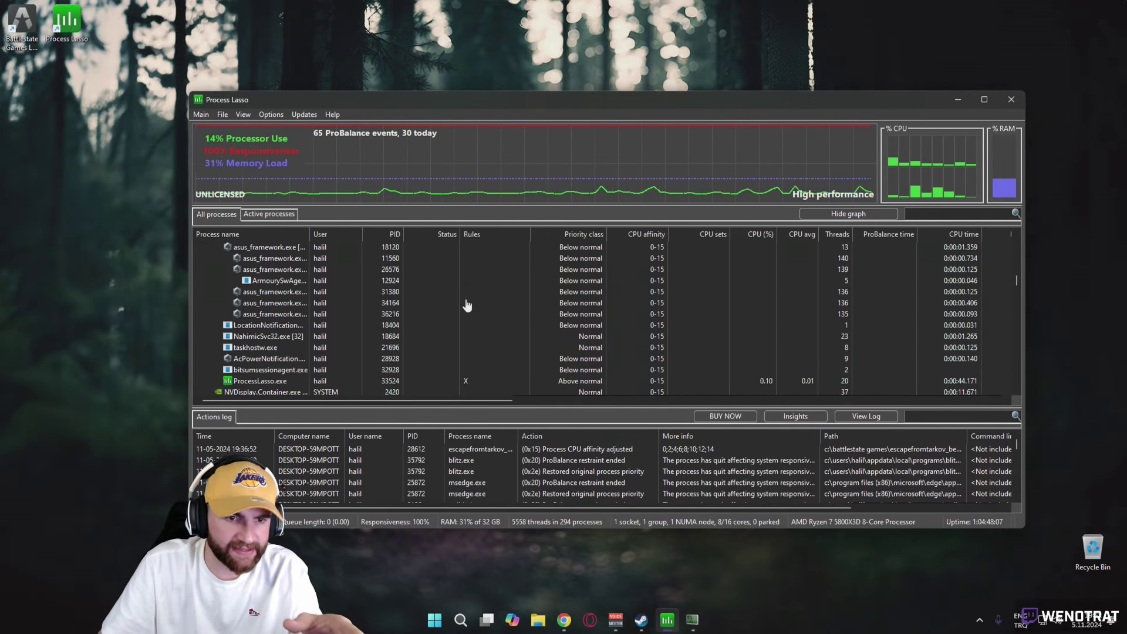
{"action": "scroll", "coordinate": [466, 305], "scroll_direction": "up", "scroll_amount": 15}
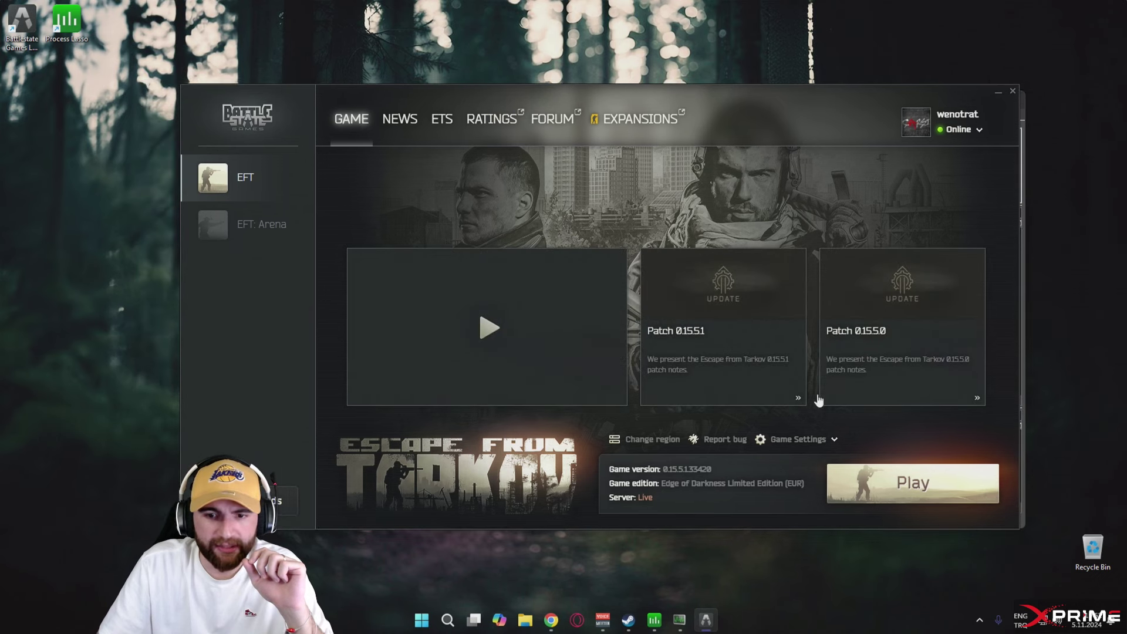
- Launch Escape from Tarkov from the Battlestate Games Launcher and locate EscapeFromTarkov.exe in Process Lasso's process list
{"action": "left_click", "coordinate": [888, 482]}
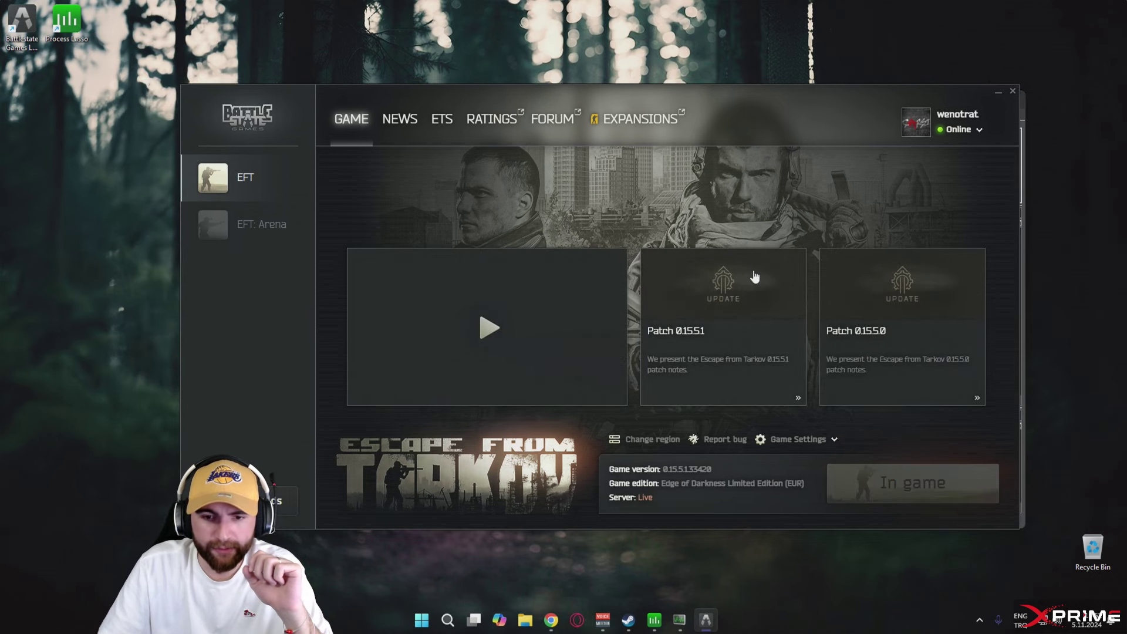
{"action": "left_click", "coordinate": [655, 621]}
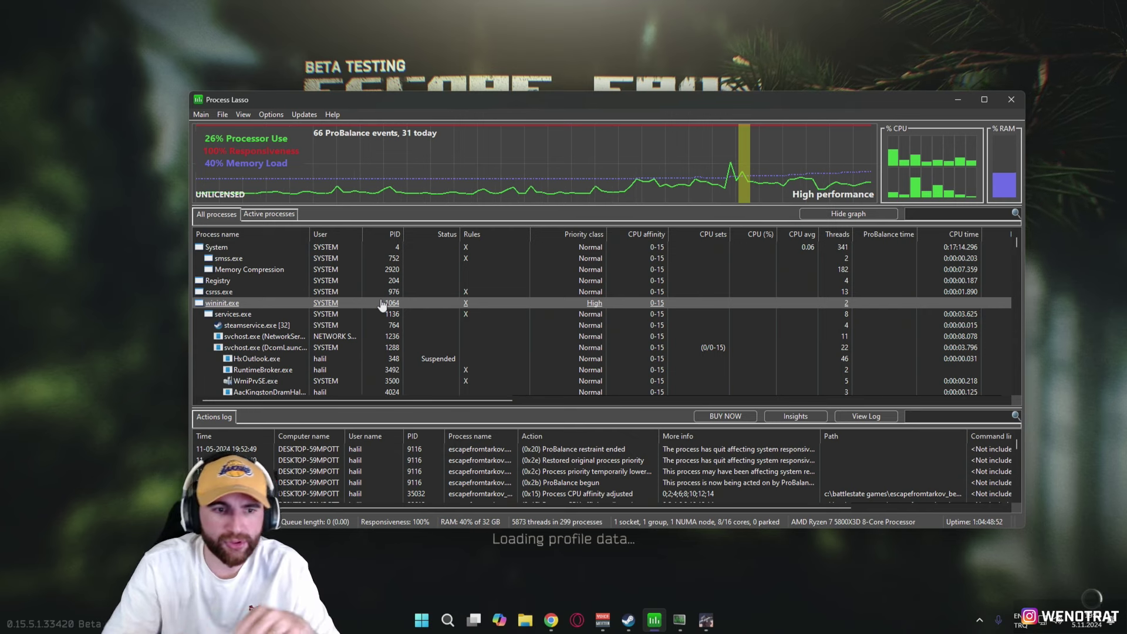
{"action": "scroll", "coordinate": [329, 335], "scroll_direction": "down", "scroll_amount": 8}
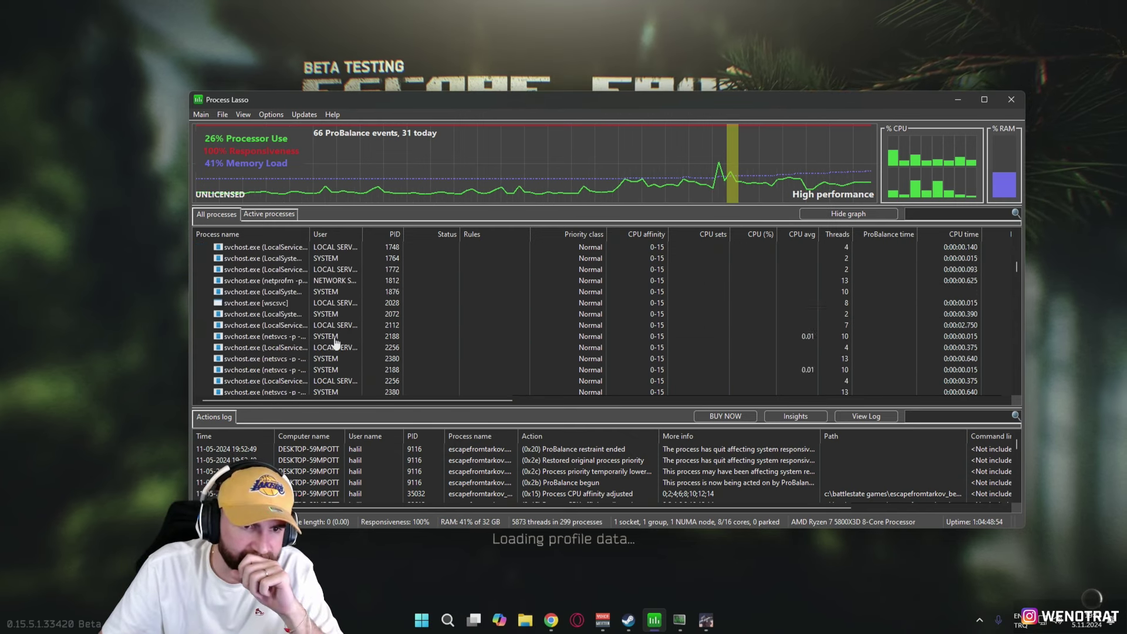
{"action": "scroll", "coordinate": [337, 342], "scroll_direction": "down", "scroll_amount": 10}
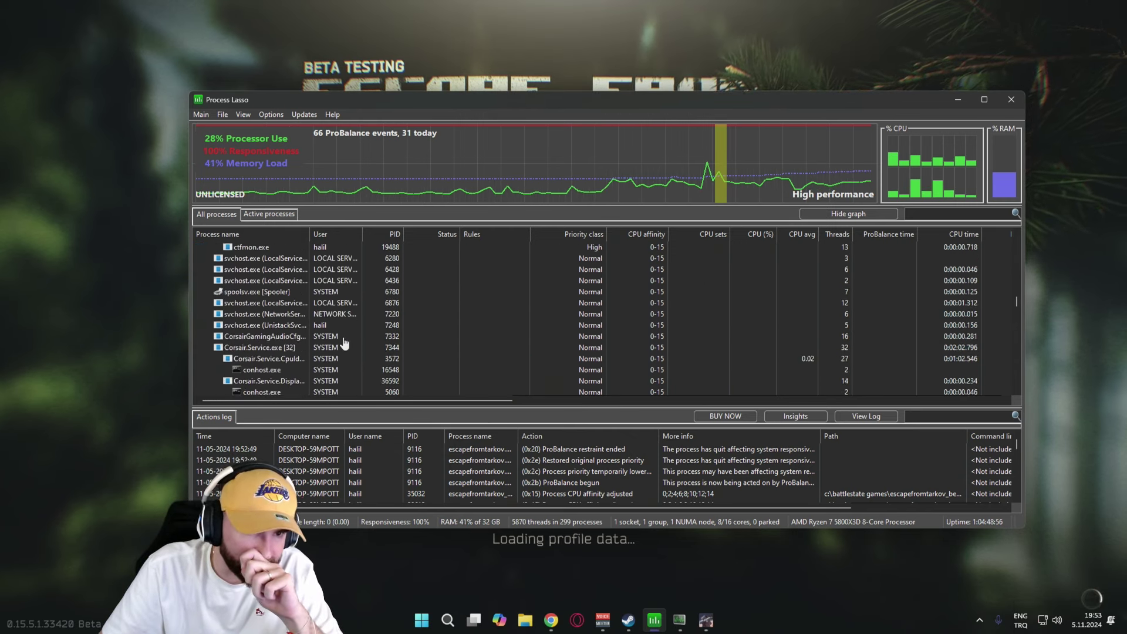
{"action": "scroll", "coordinate": [345, 345], "scroll_direction": "down", "scroll_amount": 10}
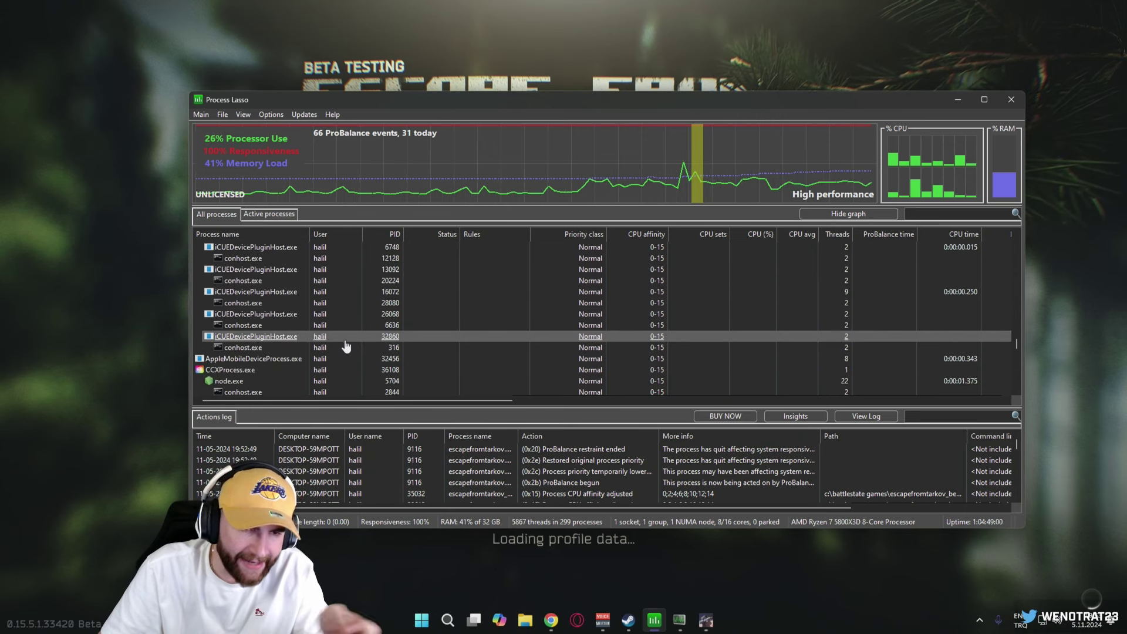
{"action": "scroll", "coordinate": [347, 347], "scroll_direction": "down", "scroll_amount": 10}
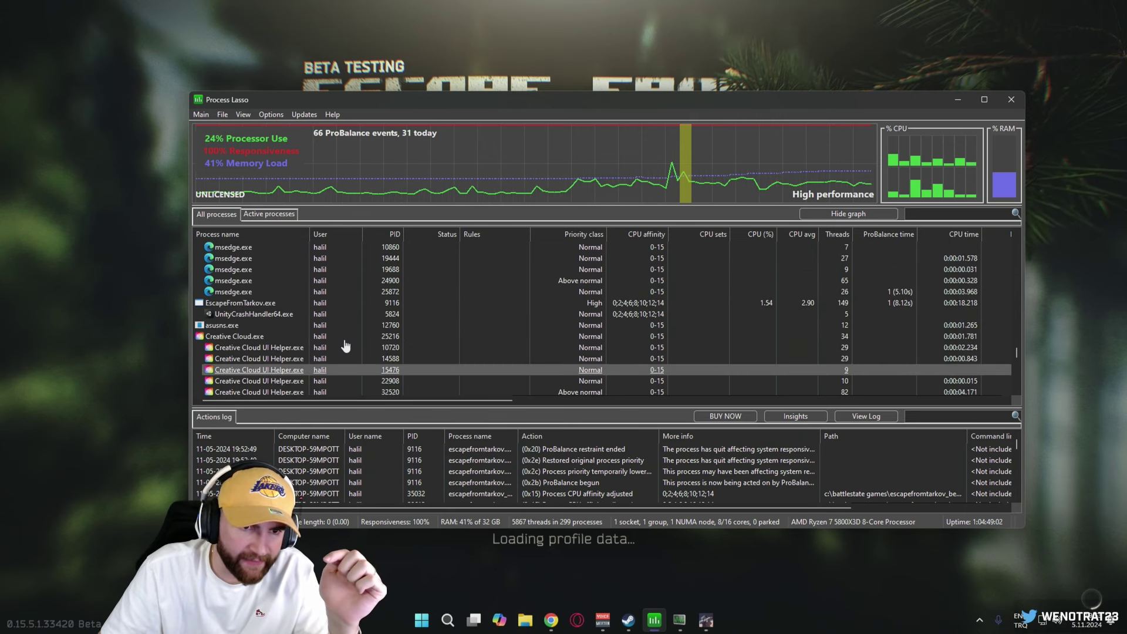
- Set the permanent CPU affinity of EscapeFromTarkov.exe to Disable SMT and move the Process Lasso window aside
{"action": "mouse_move", "coordinate": [273, 308]}
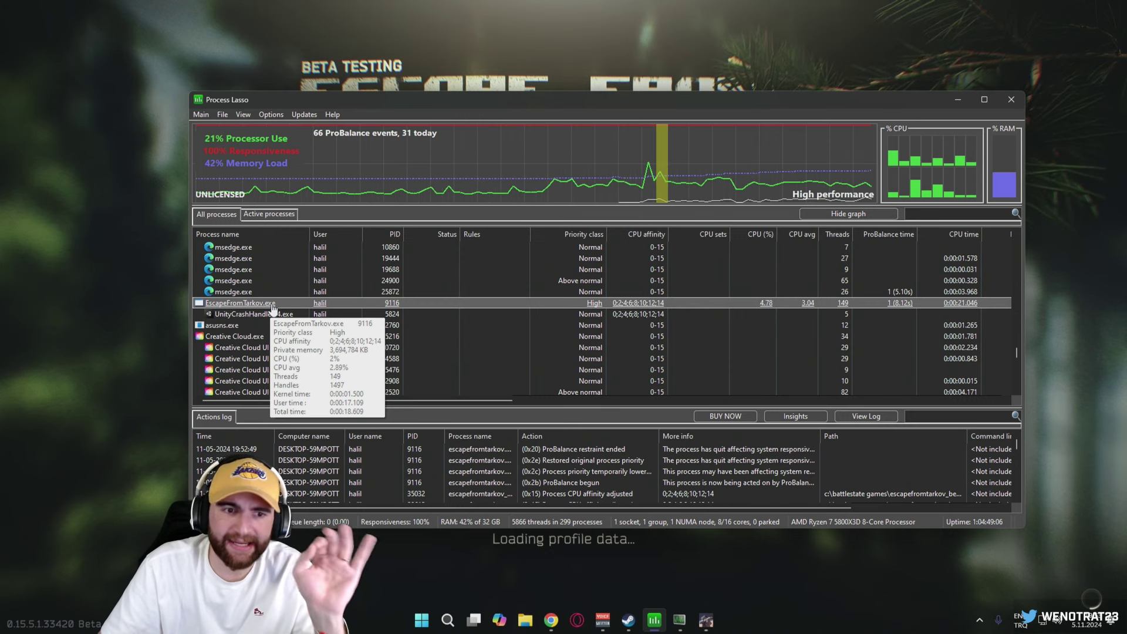
{"action": "right_click", "coordinate": [273, 306]}
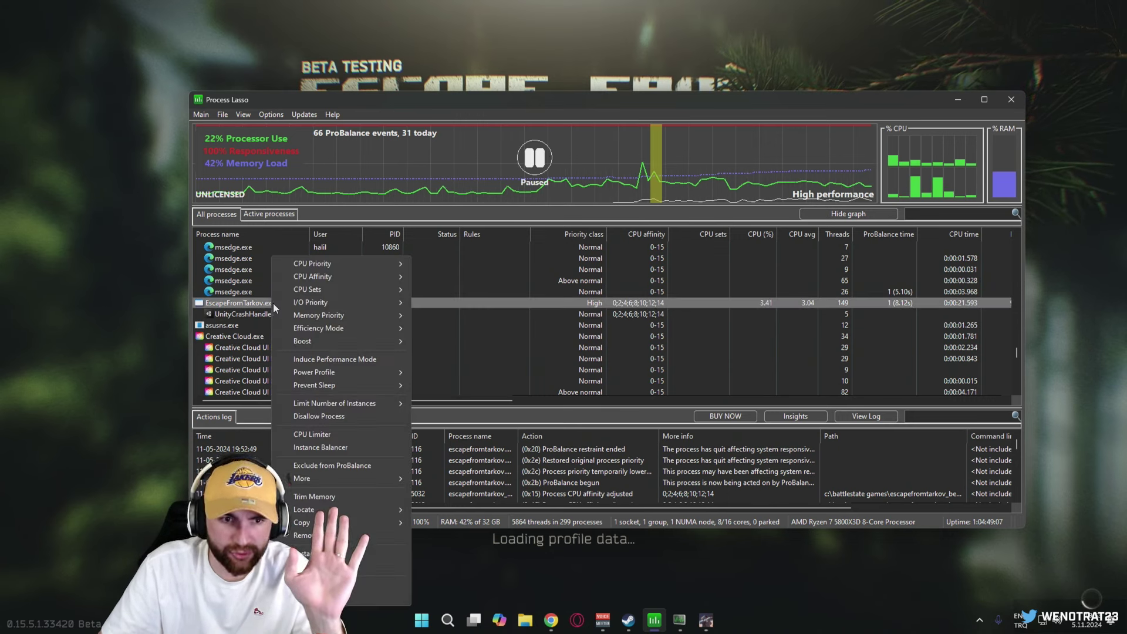
{"action": "mouse_move", "coordinate": [313, 276]}
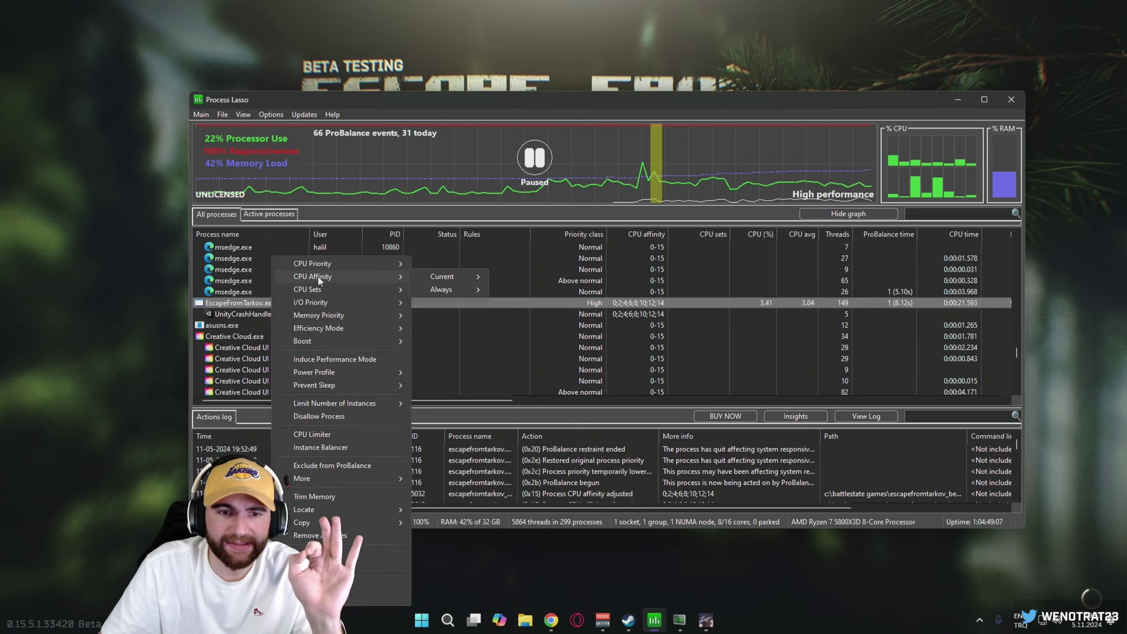
{"action": "mouse_move", "coordinate": [442, 289]}
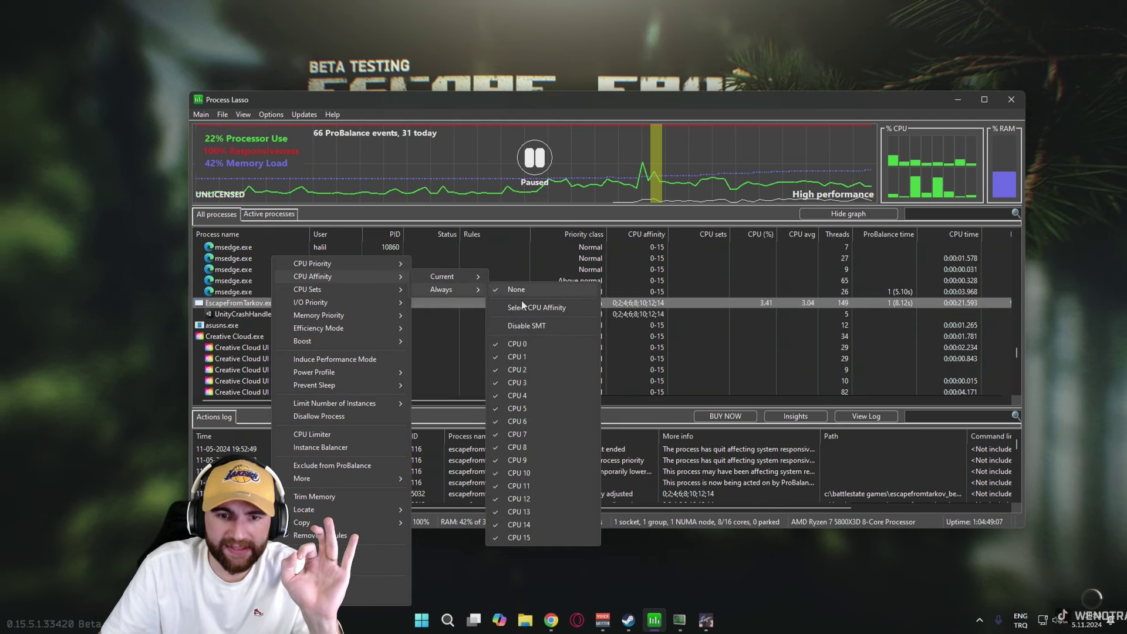
{"action": "left_click", "coordinate": [528, 326]}
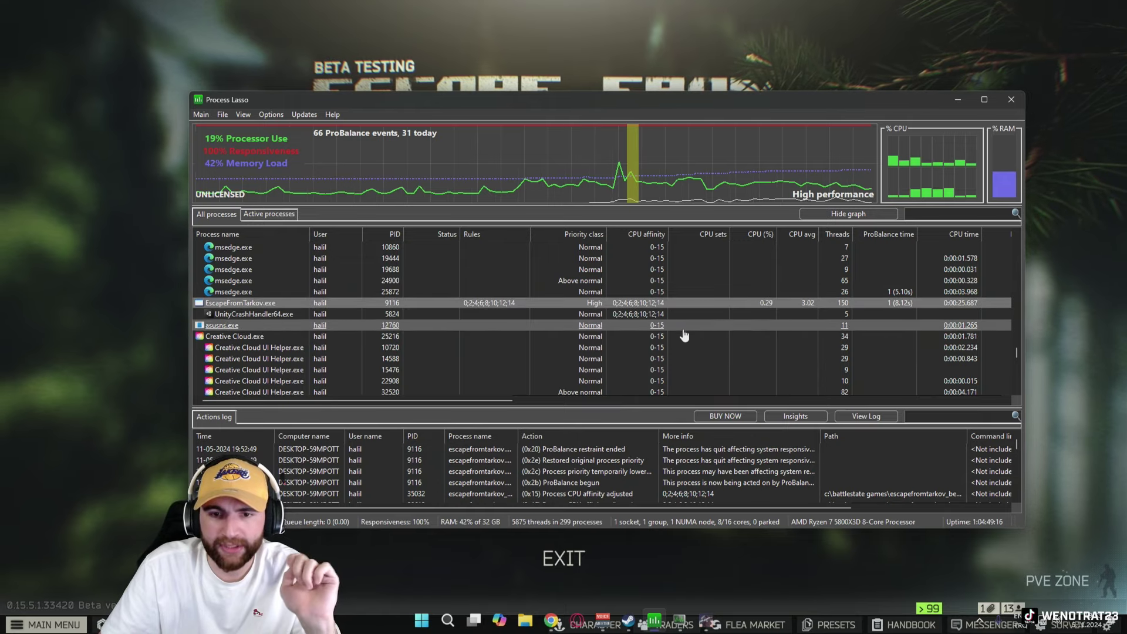
{"action": "mouse_move", "coordinate": [823, 99]}
{"action": "left_mouse_down"}
{"action": "mouse_move", "coordinate": [1116, 105]}
{"action": "mouse_move", "coordinate": [427, 184]}
{"action": "left_mouse_up"}
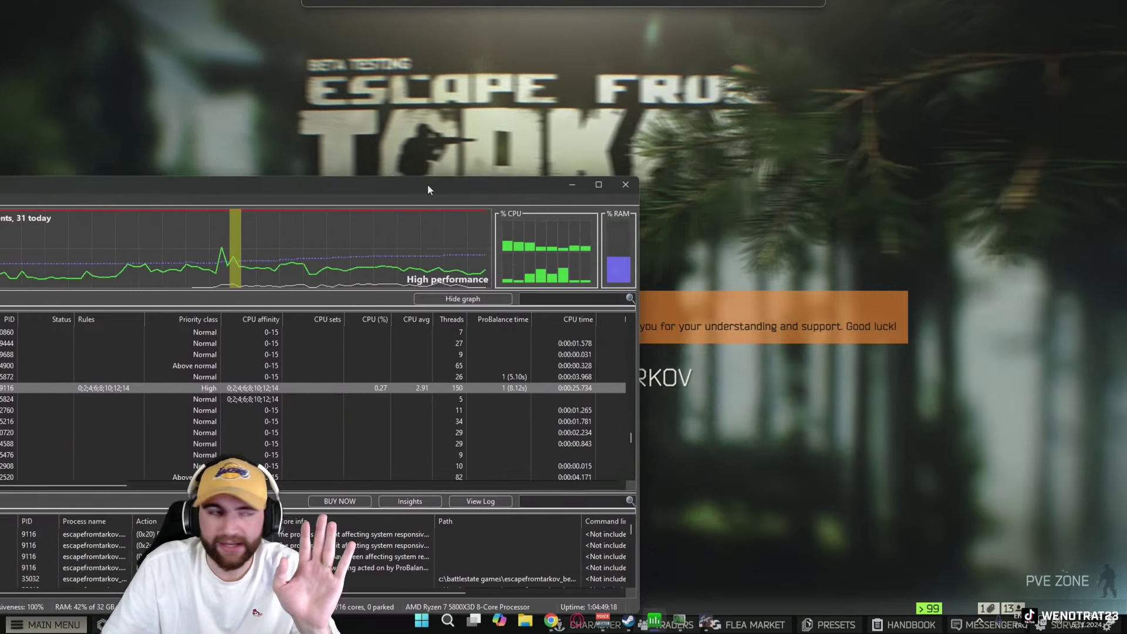
{"action": "key", "text": "alt+Tab"}
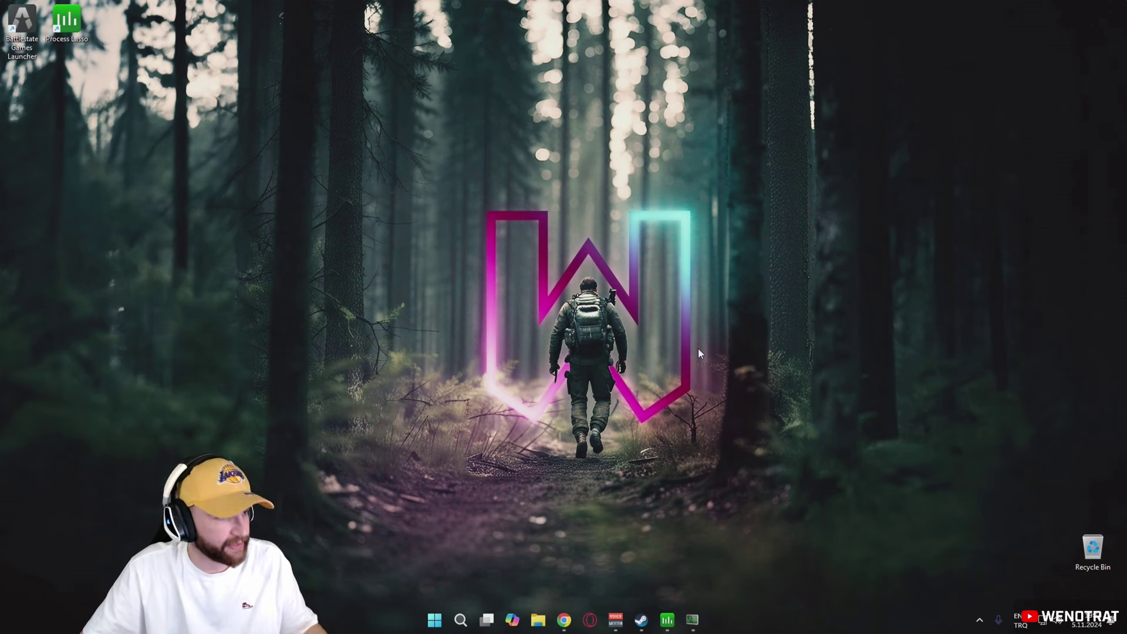
- Run sysdm.cpl to open System Properties and move its window towards the middle of the desktop
{"action": "key", "text": "super+r"}
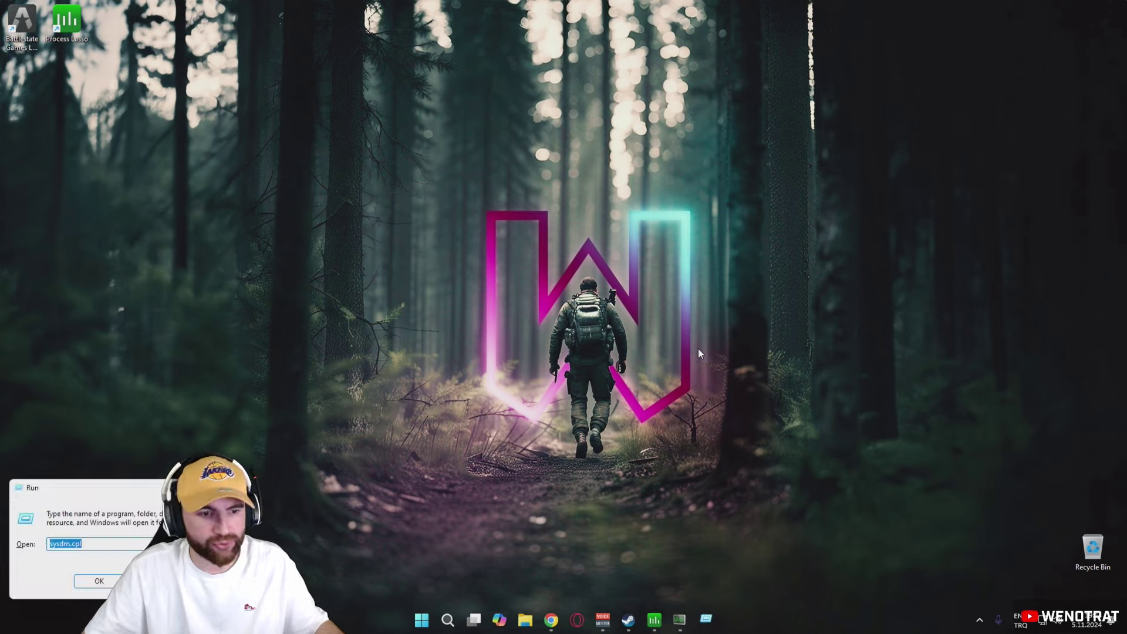
{"action": "left_click_drag", "start_coordinate": [148, 488], "coordinate": [575, 271]}
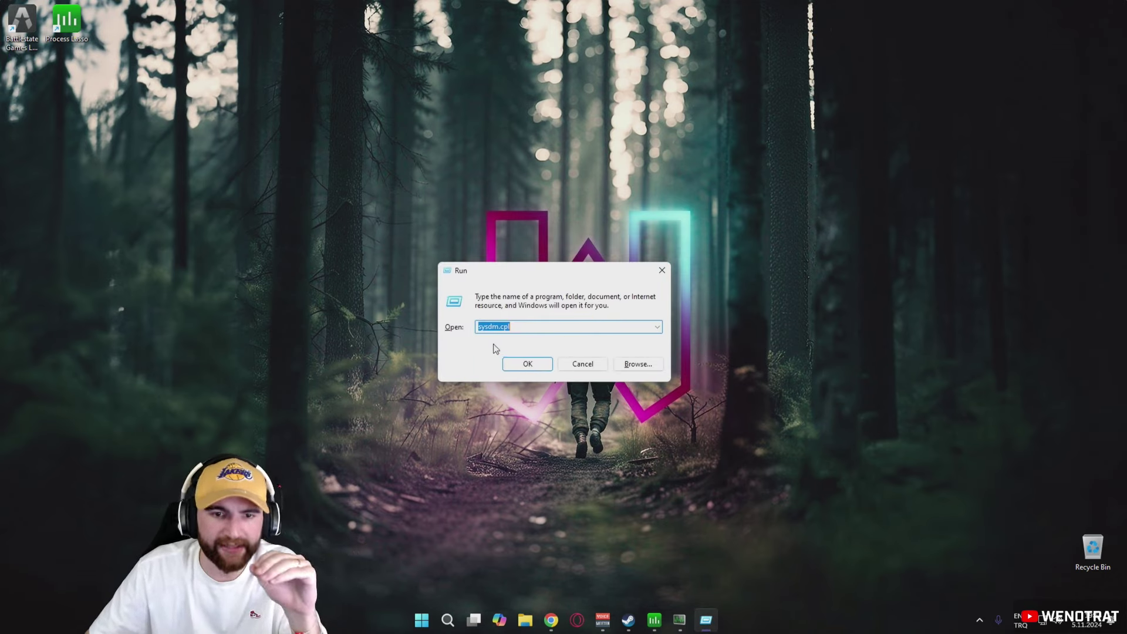
{"action": "left_click", "coordinate": [531, 327]}
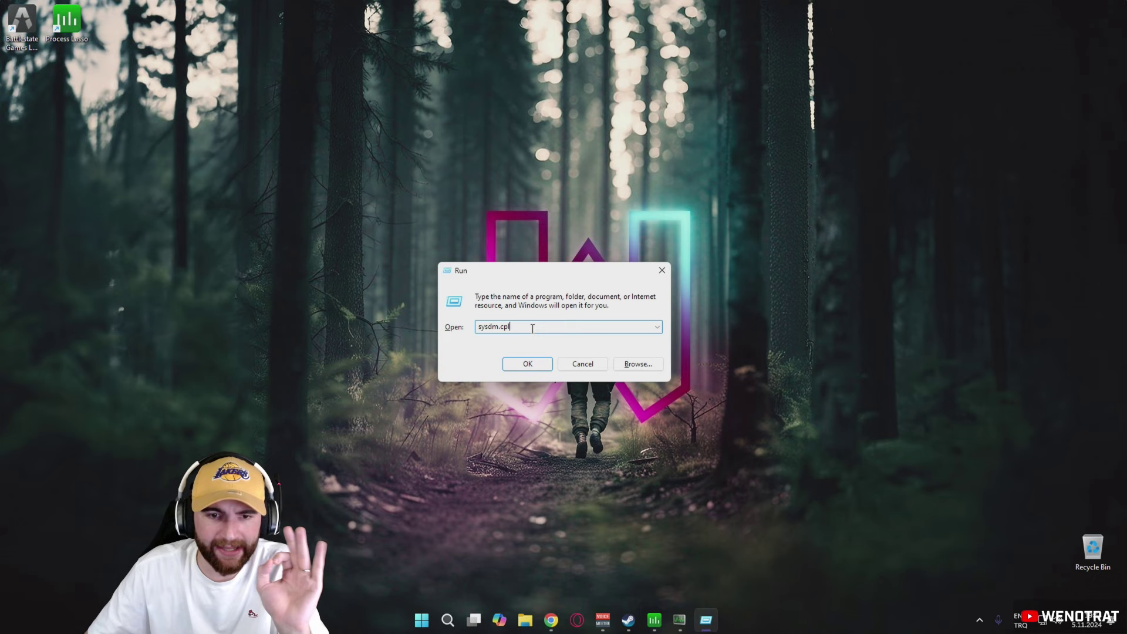
{"action": "left_click", "coordinate": [535, 365]}
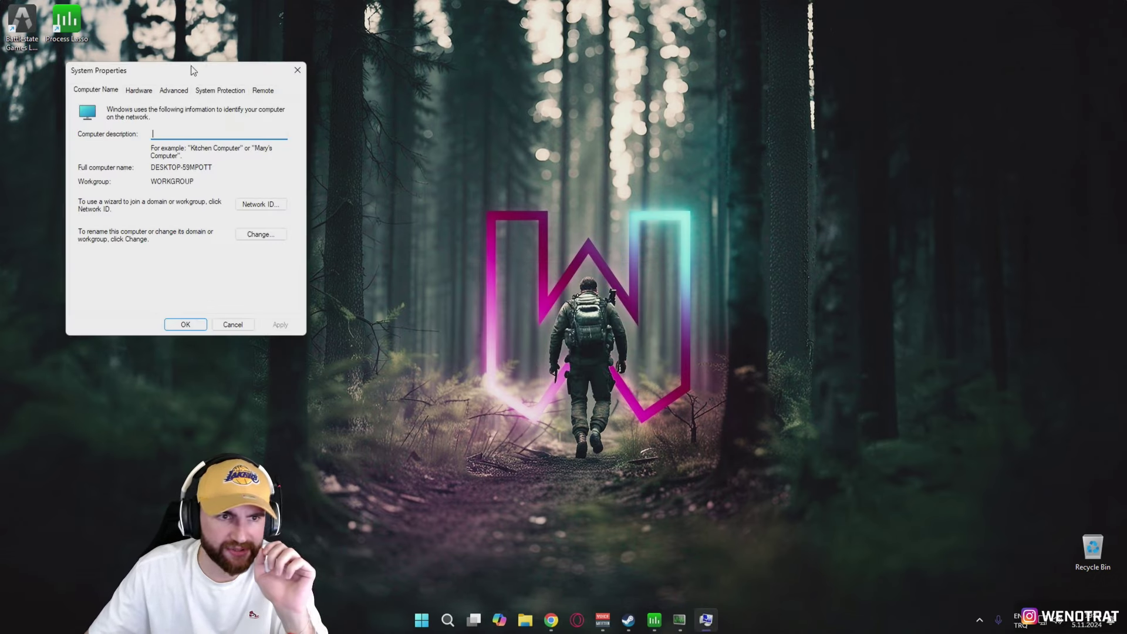
{"action": "left_click_drag", "start_coordinate": [193, 64], "coordinate": [611, 161]}
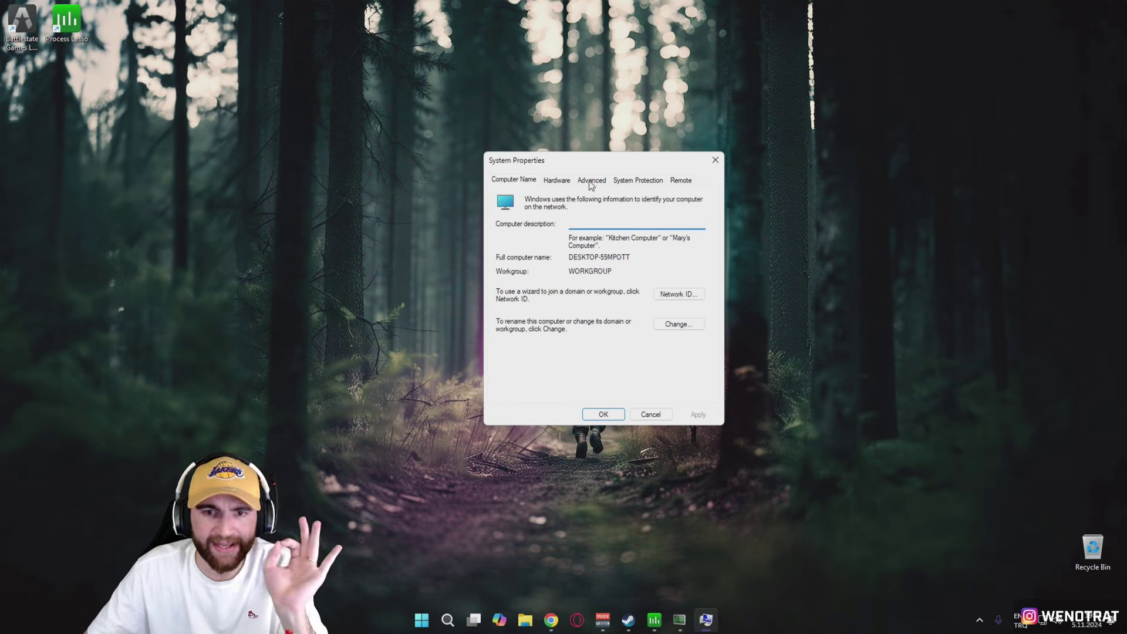
- Open the virtual memory settings from the advanced performance options in System Properties
{"action": "left_click", "coordinate": [592, 183]}
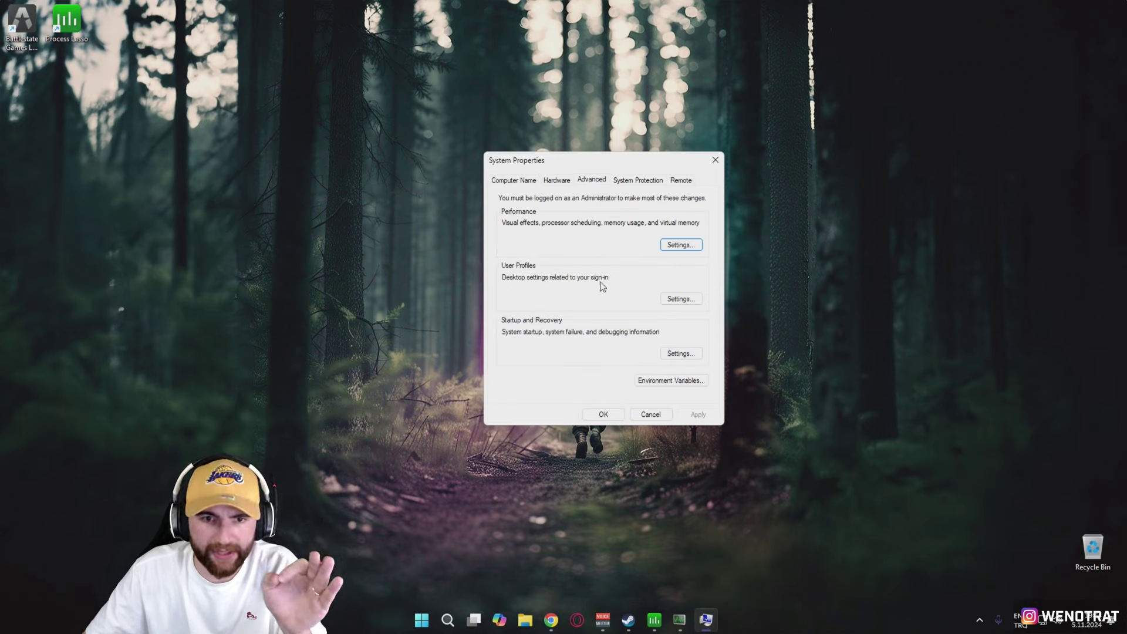
{"action": "left_click", "coordinate": [681, 246]}
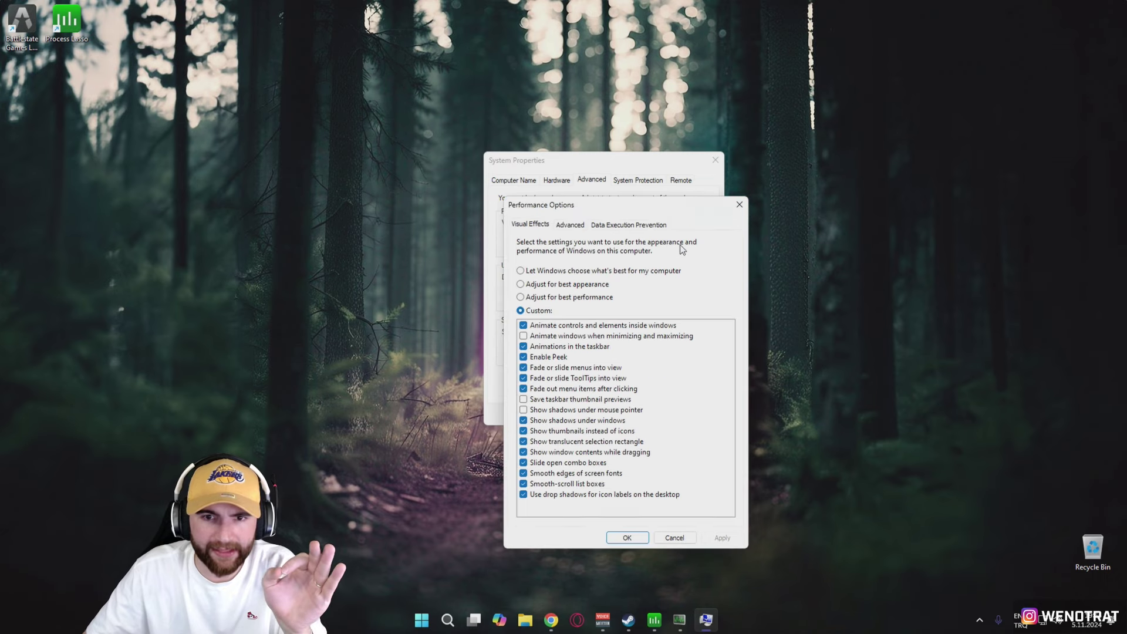
{"action": "left_click", "coordinate": [570, 229]}
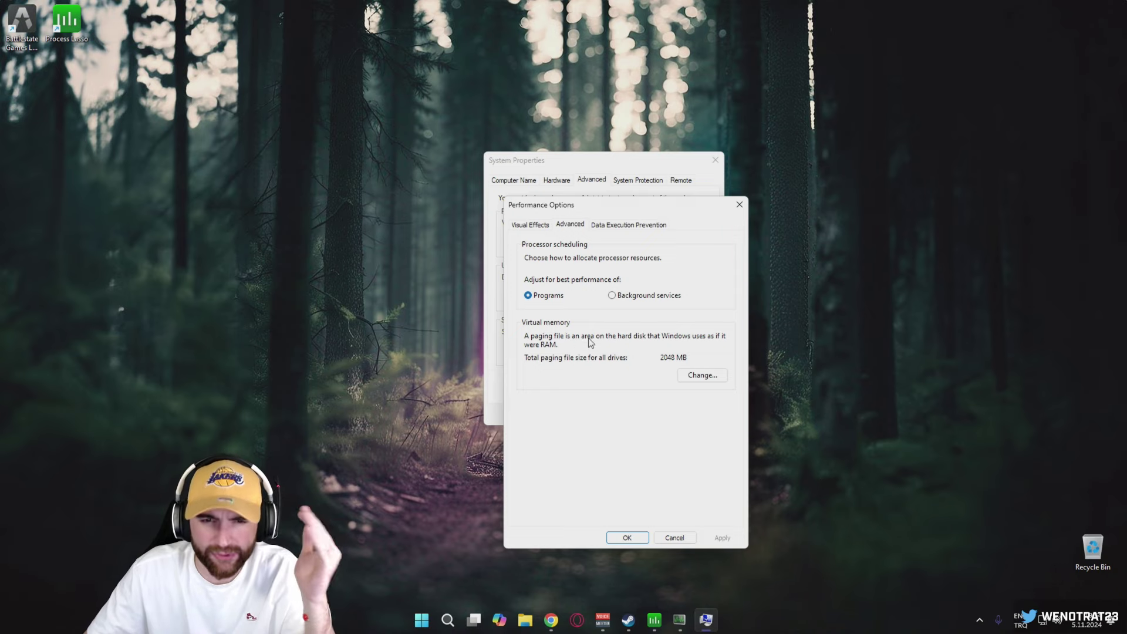
{"action": "left_click", "coordinate": [699, 376]}
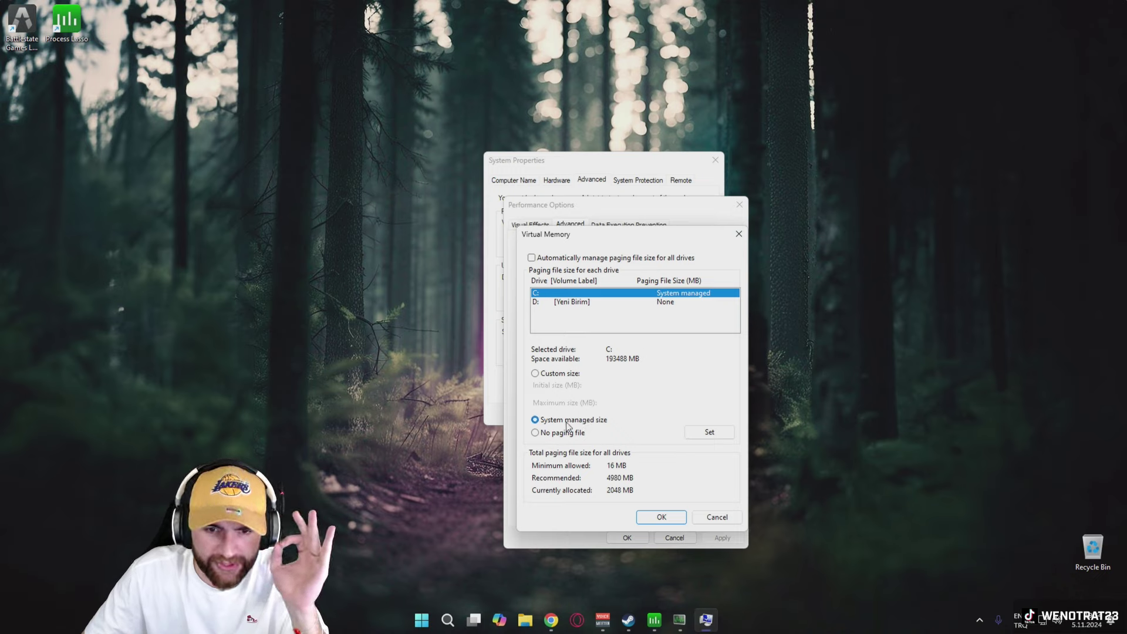
- Set a custom paging file size for drive C: with an initial size of 4982 MB and a maximum of 100000 MB
{"action": "left_click", "coordinate": [552, 377]}
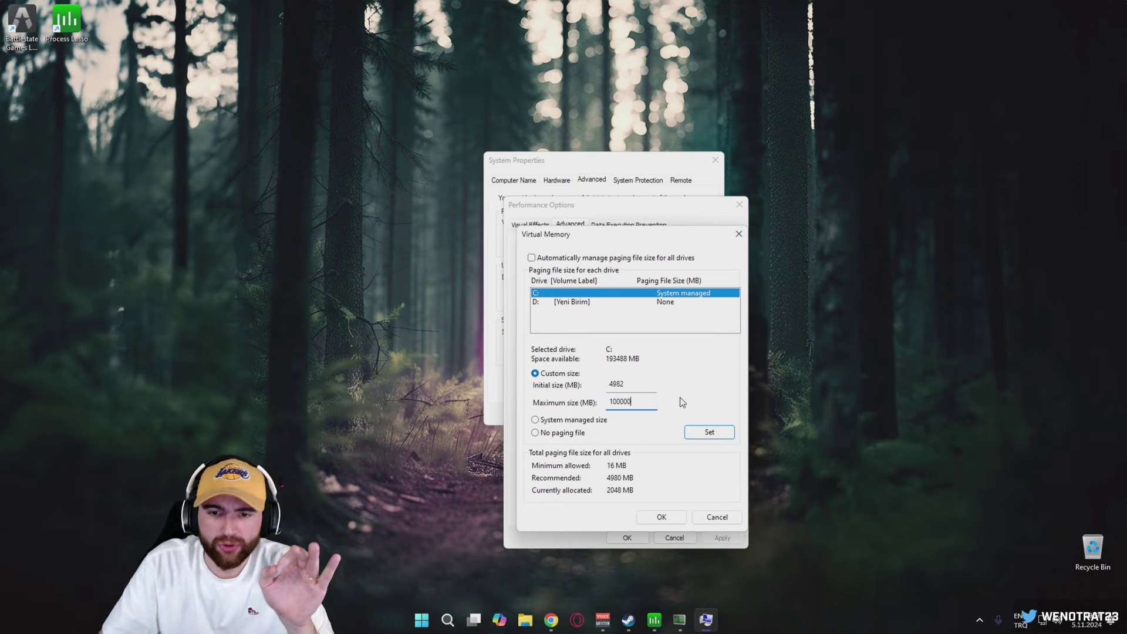
{"action": "left_click", "coordinate": [708, 434]}
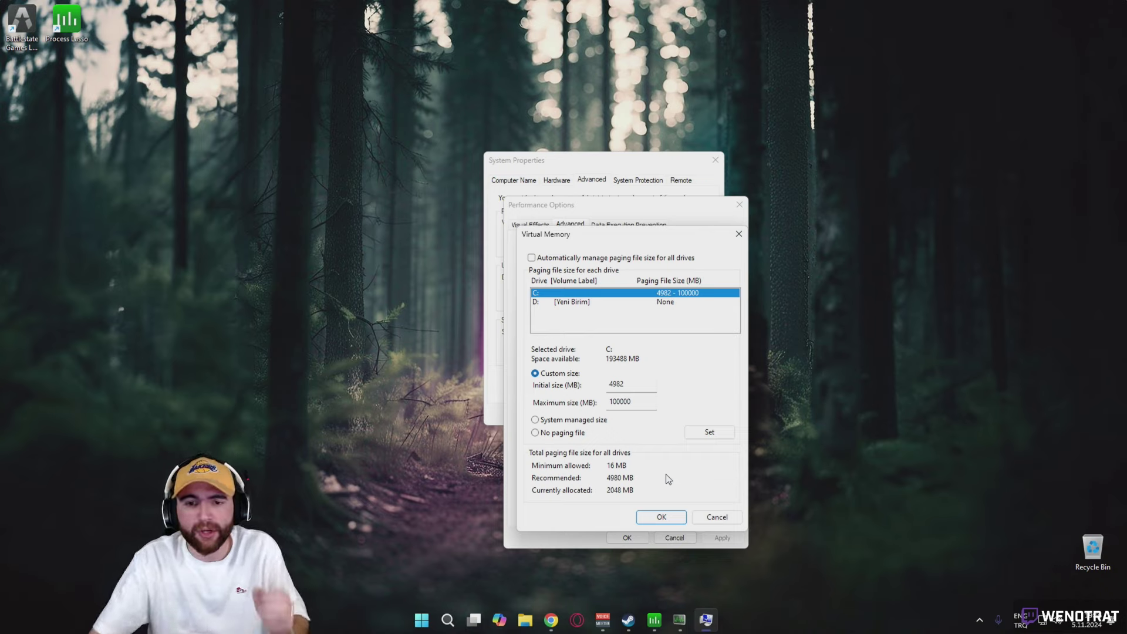
{"action": "double_click", "coordinate": [644, 402]}
{"action": "left_click", "coordinate": [644, 402]}
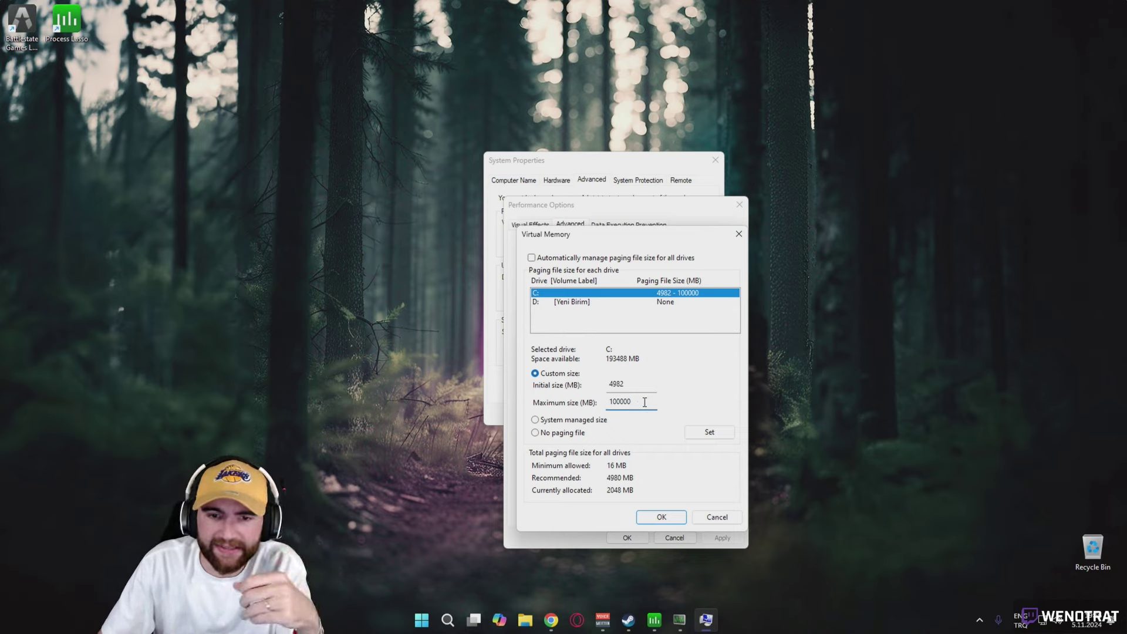
{"action": "left_click_drag", "start_coordinate": [643, 401], "coordinate": [598, 400]}
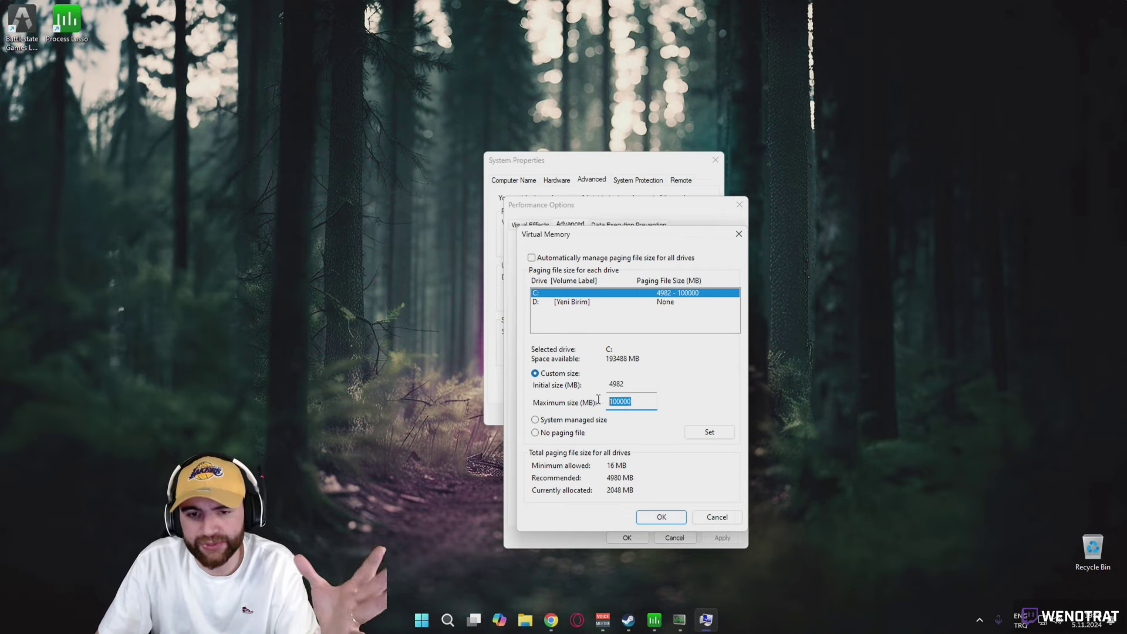
{"action": "left_click", "coordinate": [646, 402]}
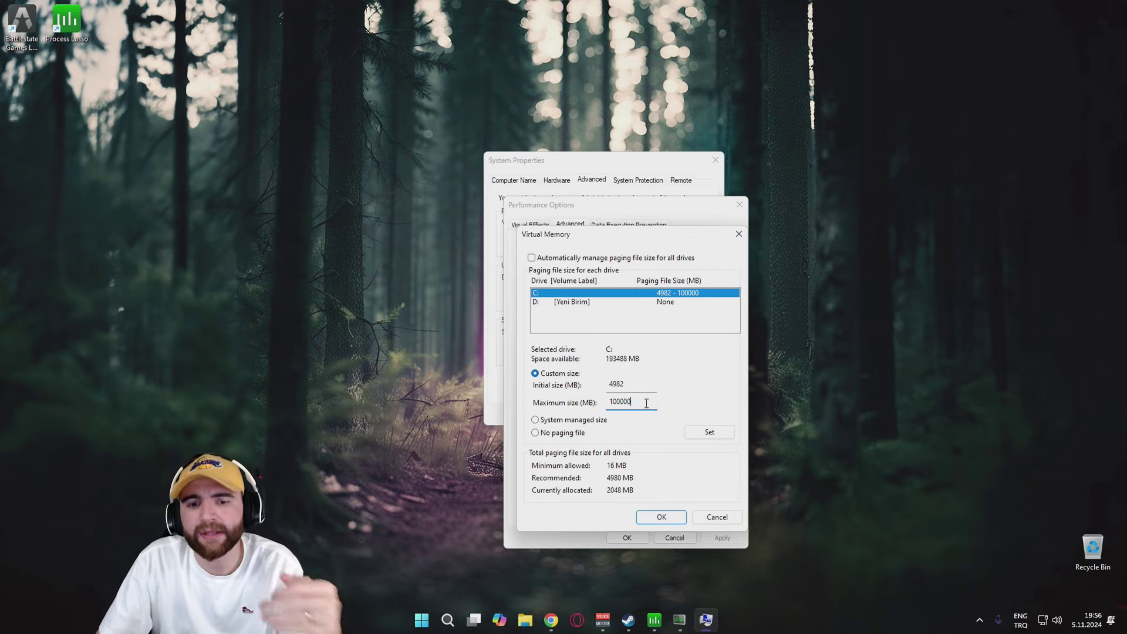
- Accept the virtual memory settings and close Performance Options and System Properties
{"action": "left_click", "coordinate": [668, 519]}
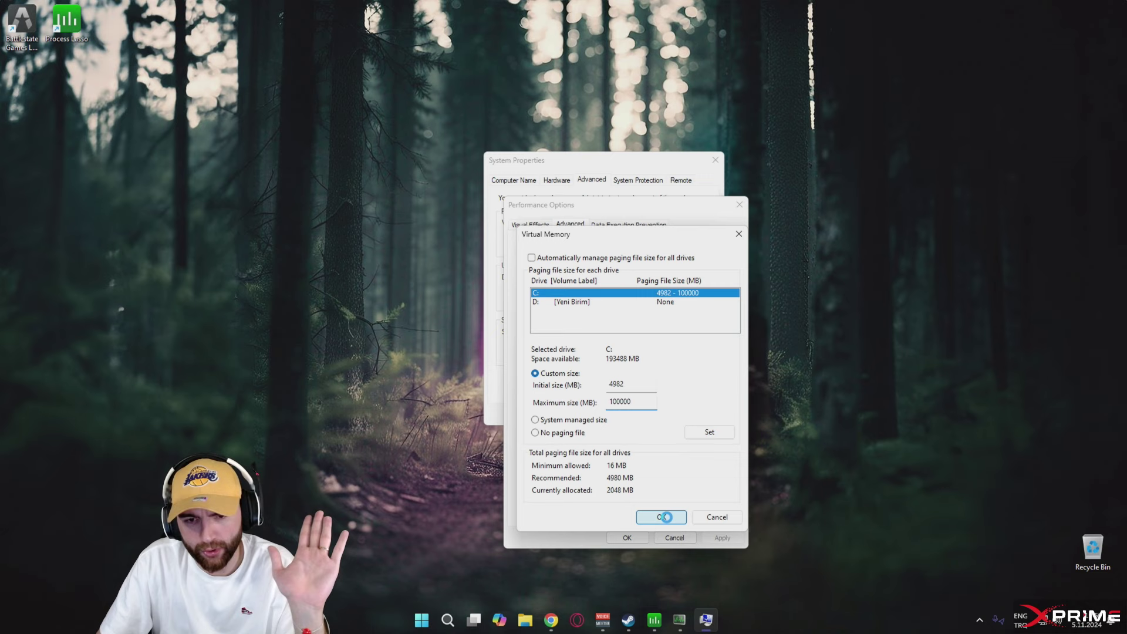
{"action": "left_click", "coordinate": [627, 538]}
{"action": "left_click", "coordinate": [603, 414]}
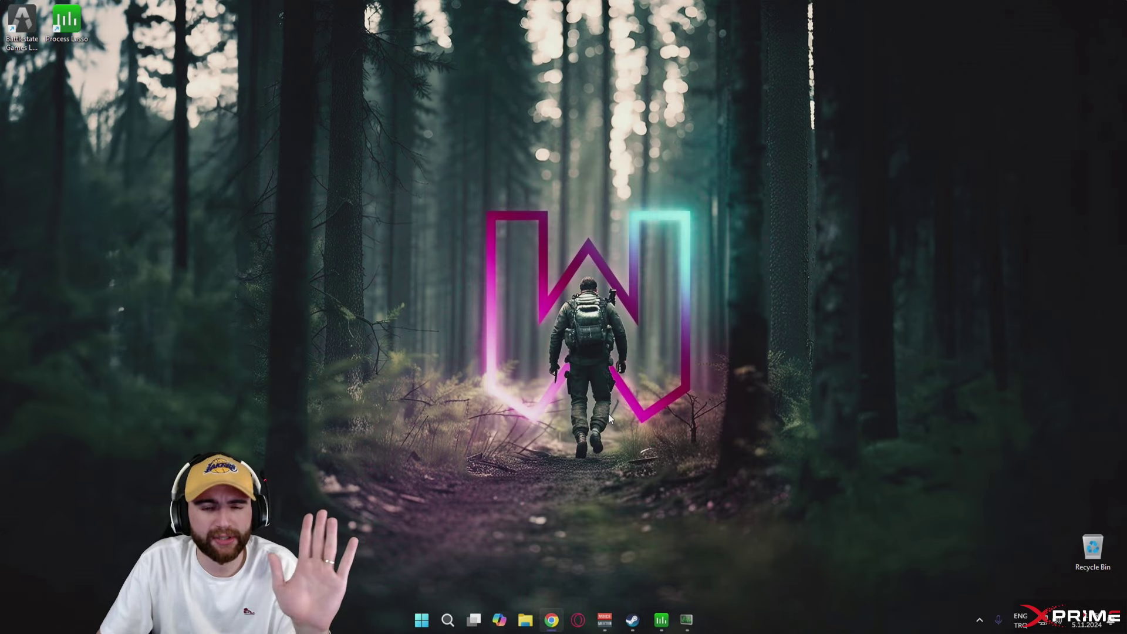